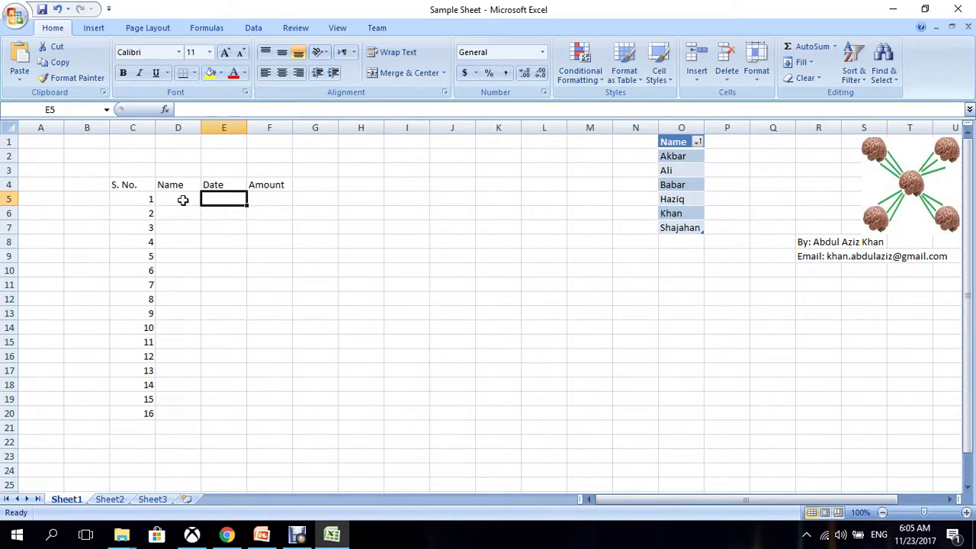
- Check D5's name dropdown and input message, then look at the Date and Amount cells
left_click(183, 199)
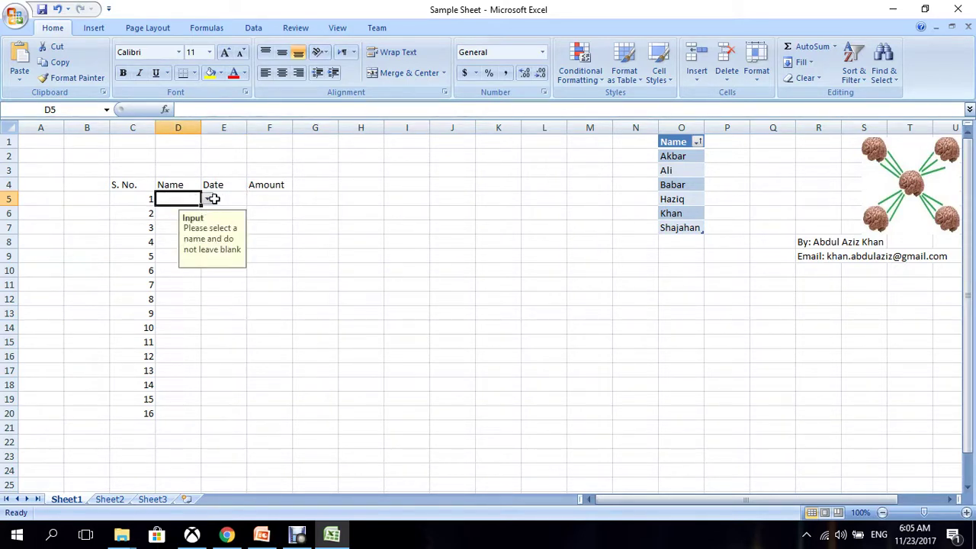
left_click(208, 200)
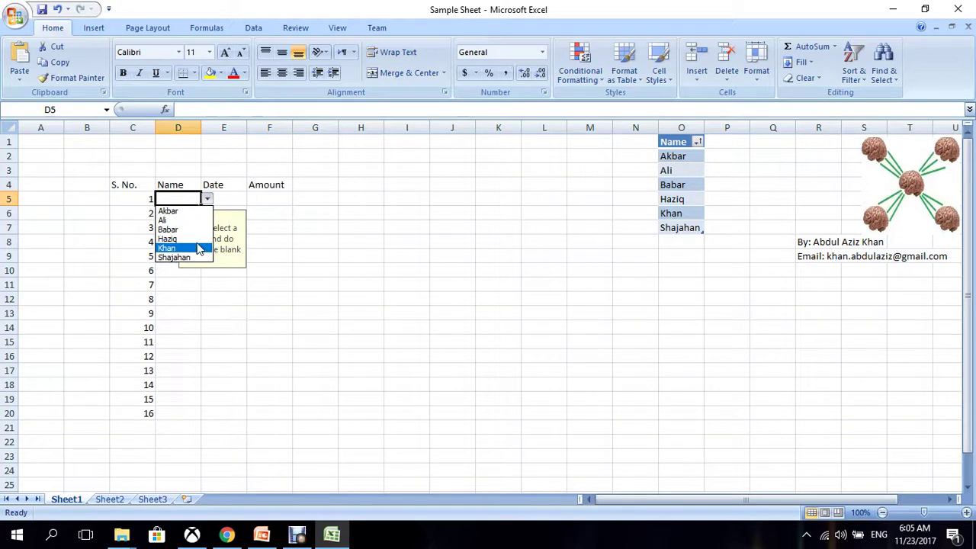
left_click(208, 200)
left_click(239, 202)
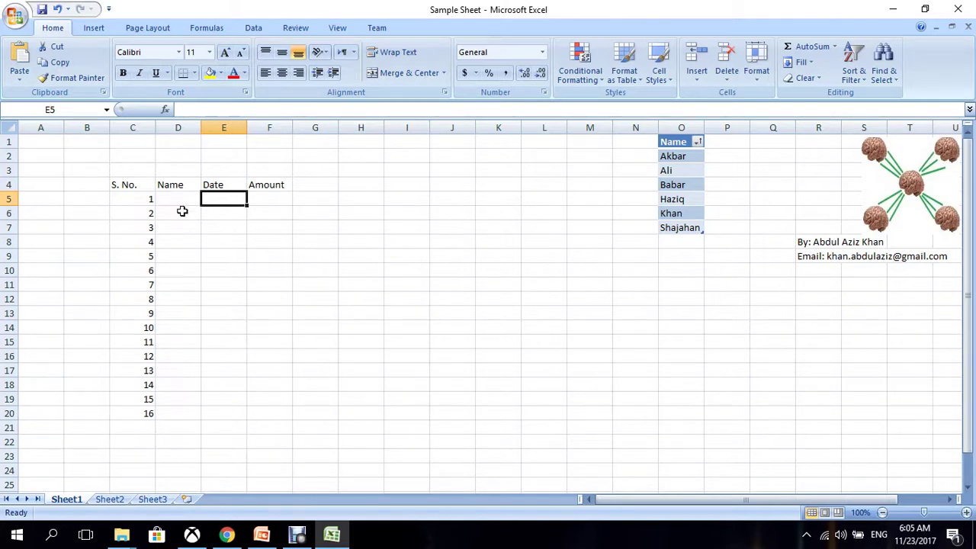
left_click(181, 199)
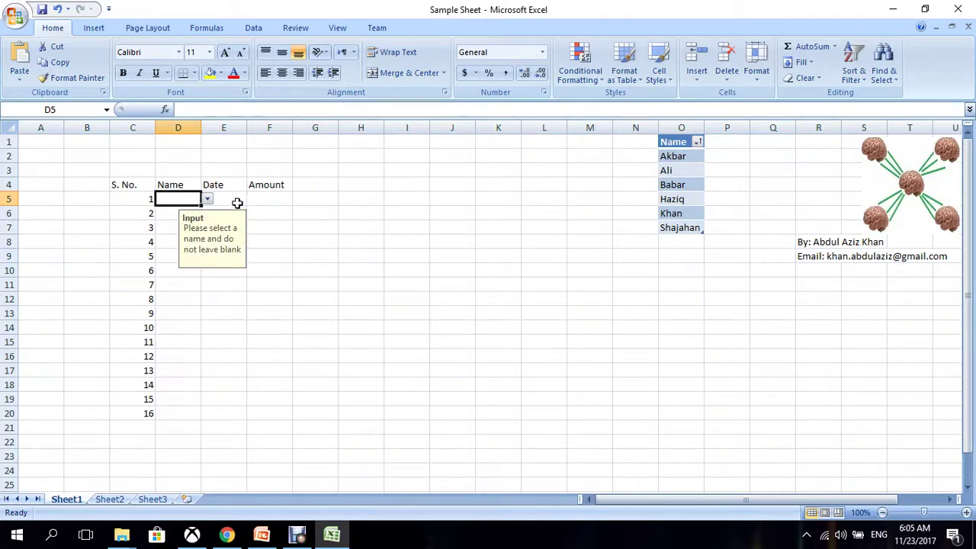
left_click(238, 202)
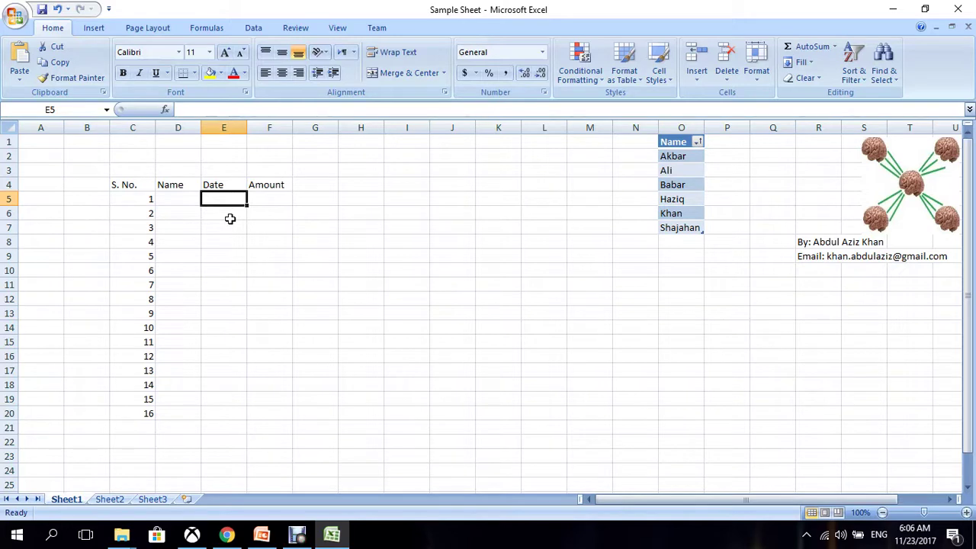
left_click(277, 201)
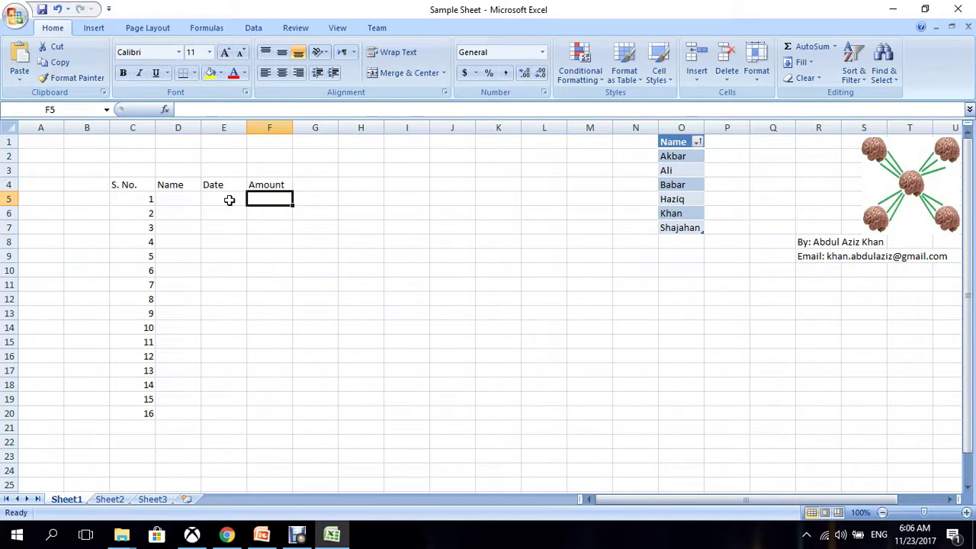
left_click(229, 200)
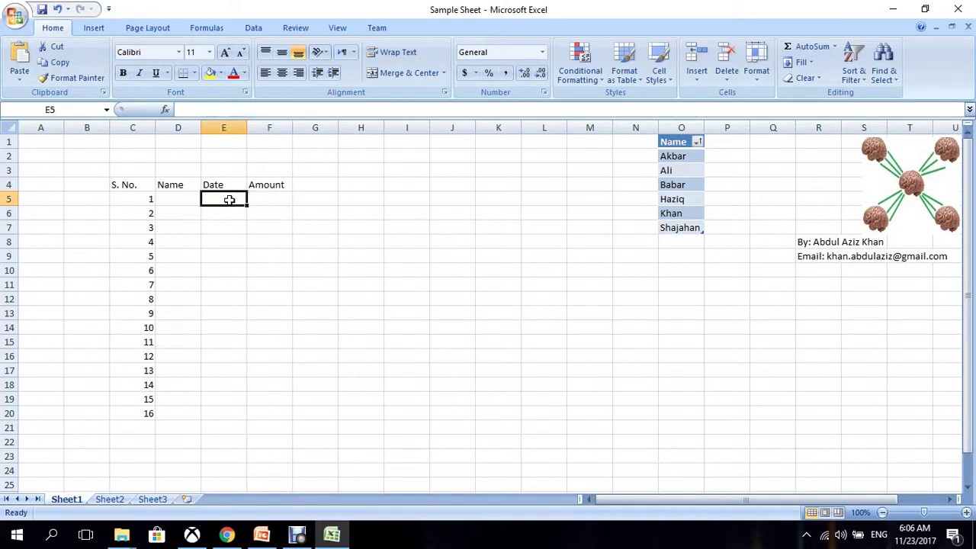
- Apply the 14-Mar-01 Date number format to cells E5:E20
left_click_drag(229, 200, 214, 415)
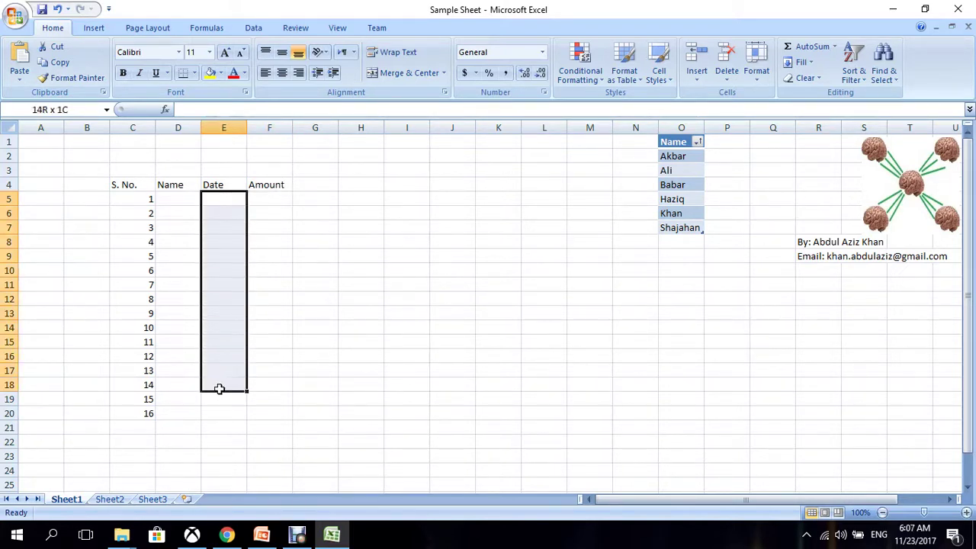
right_click(225, 203)
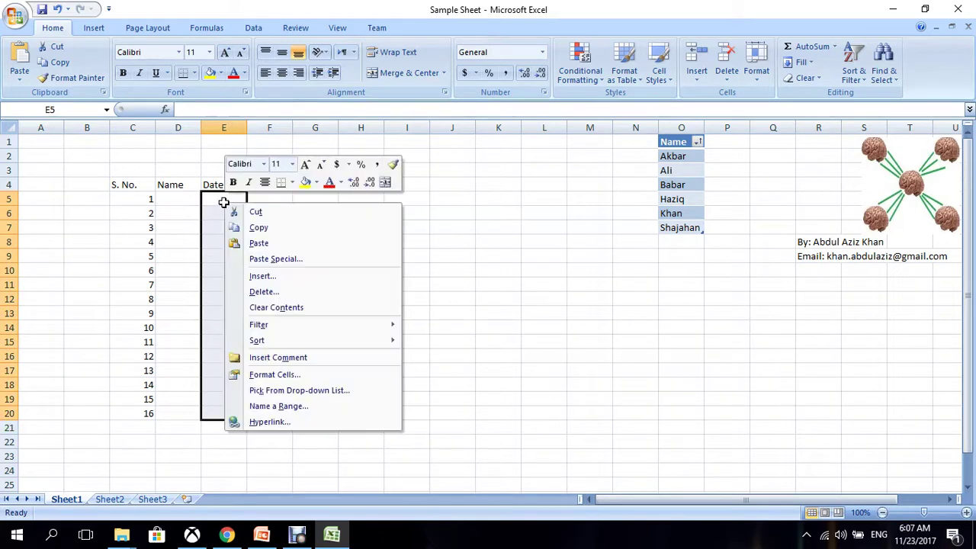
left_click(276, 374)
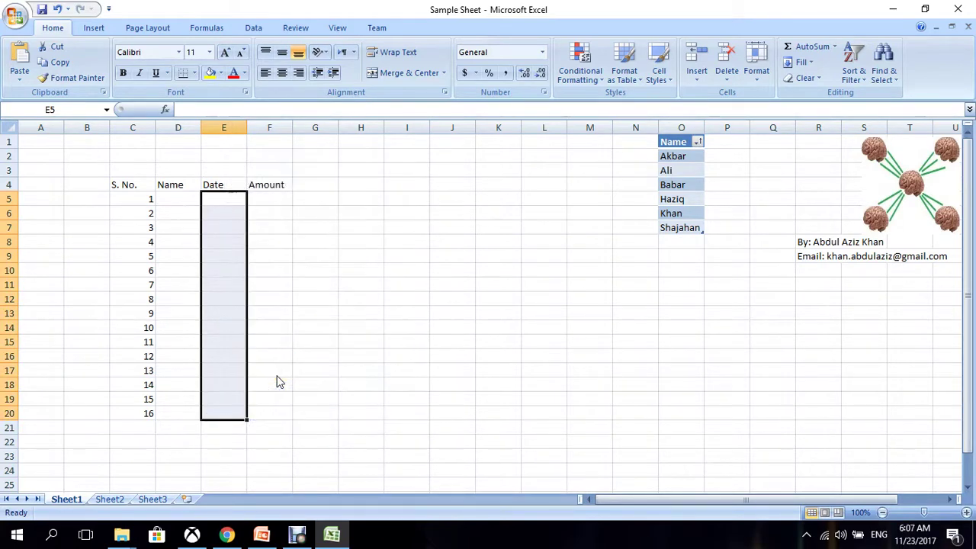
left_click(126, 291)
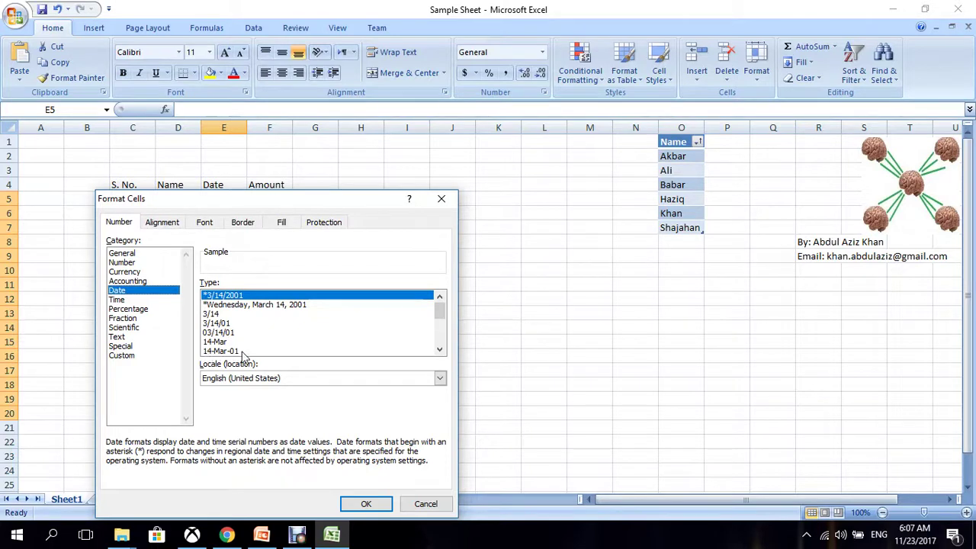
left_click(220, 352)
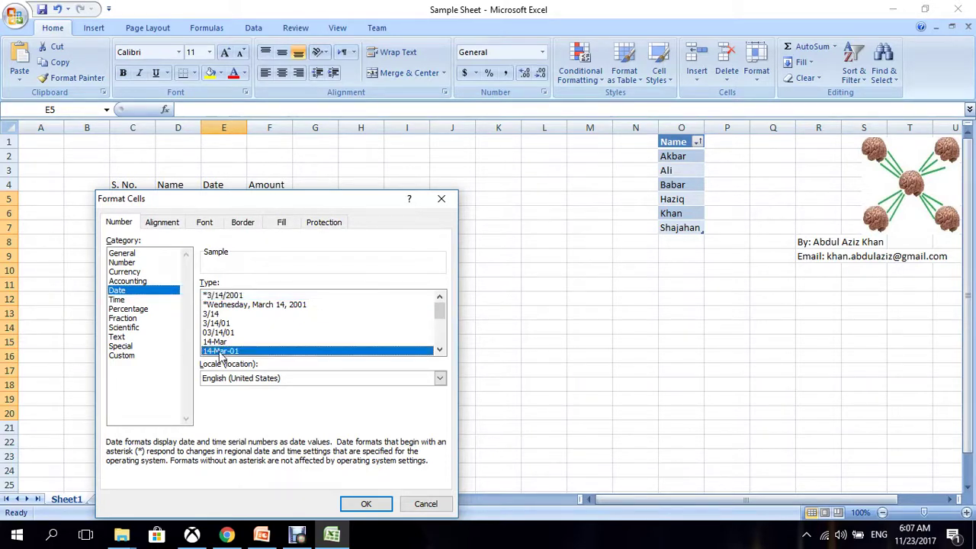
left_click(365, 505)
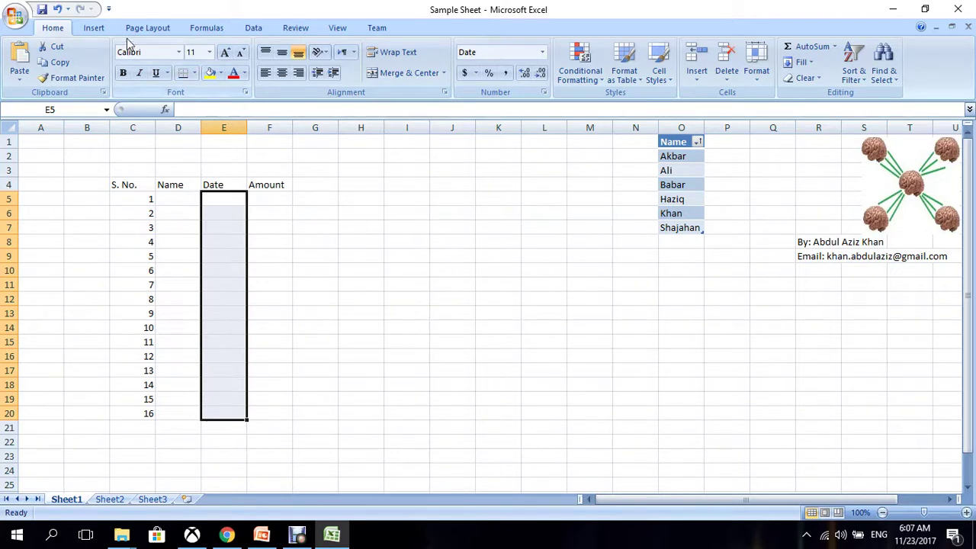
- Open Data Validation from the Data ribbon for the selected Date cells E5:E20
left_click(253, 28)
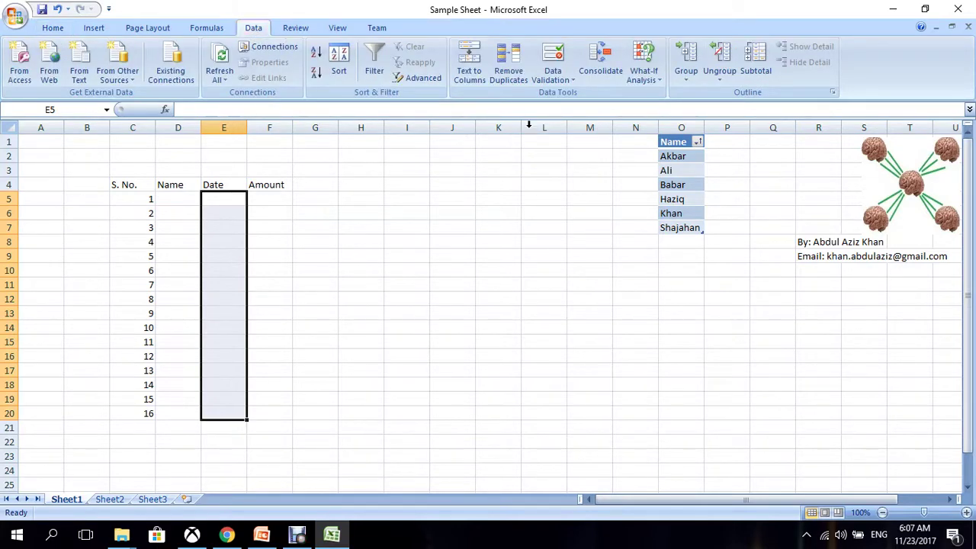
left_click(554, 57)
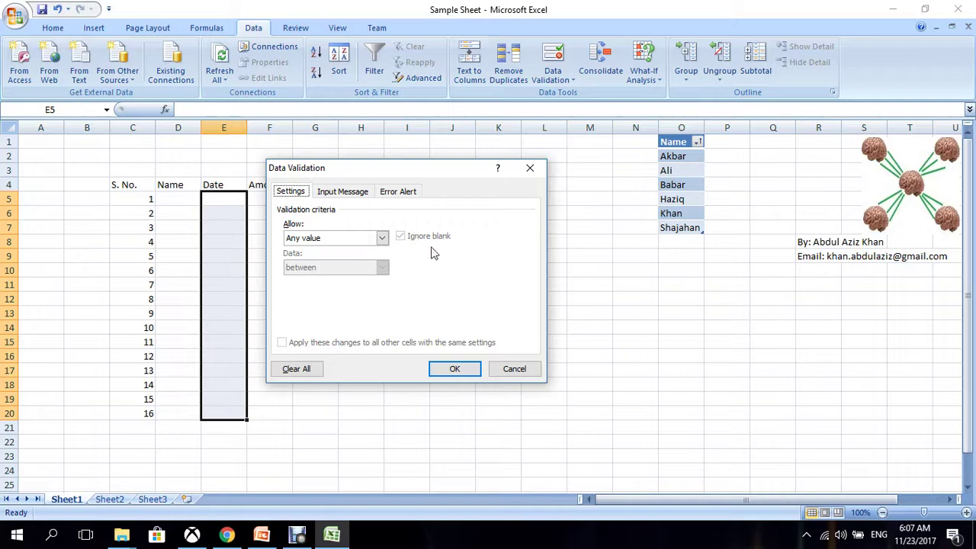
- Expand the Allow dropdown on the Data Validation Settings tab
left_click(341, 237)
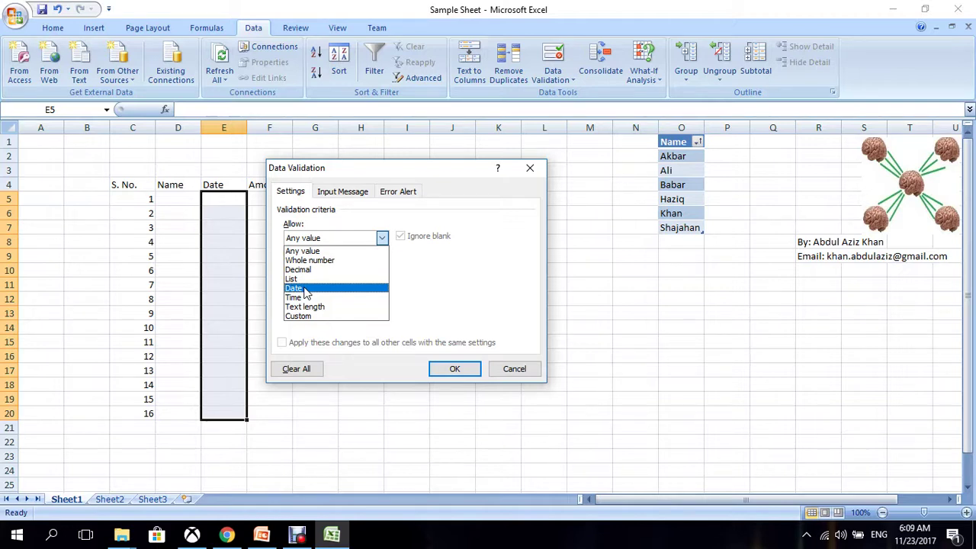
- Allow Date entries, briefly trying 'equal to' before settling on 'between'
left_click(305, 290)
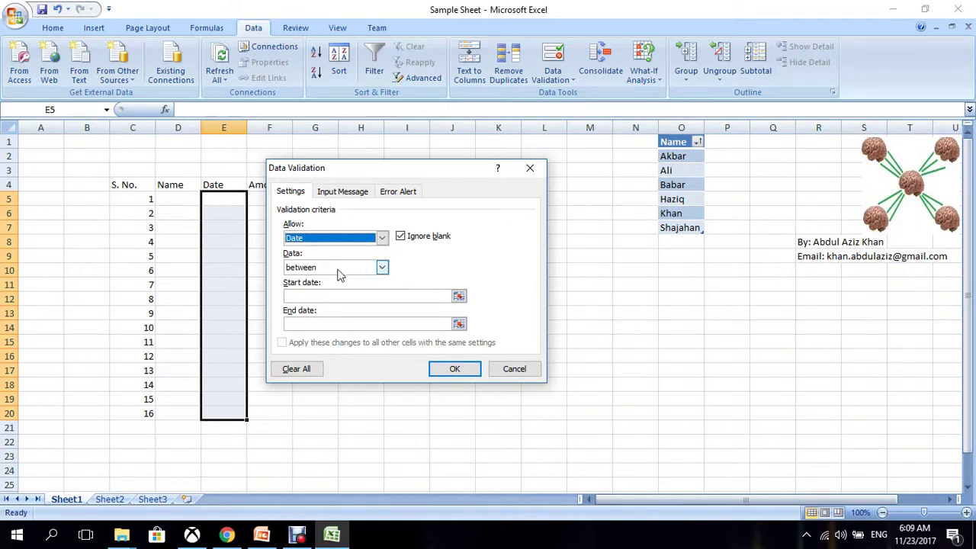
left_click(382, 269)
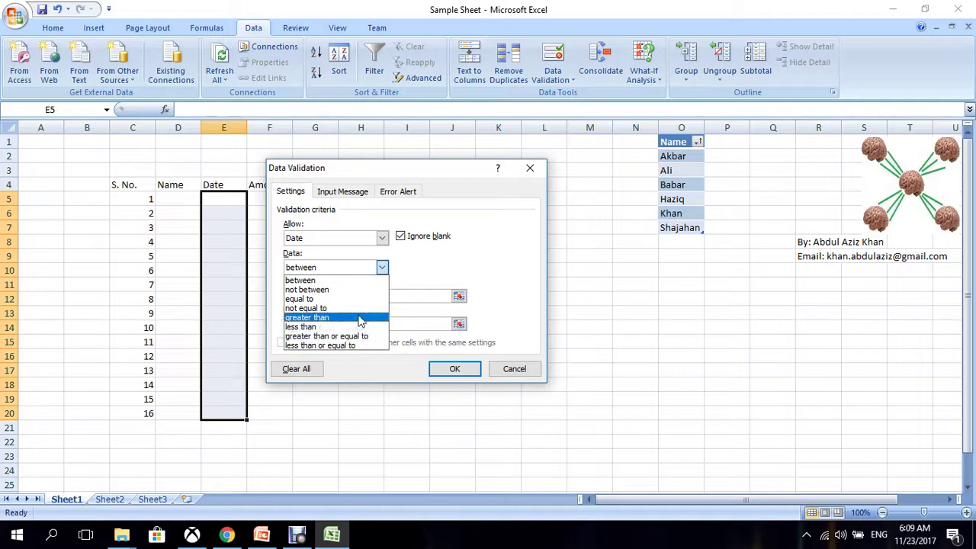
left_click(311, 300)
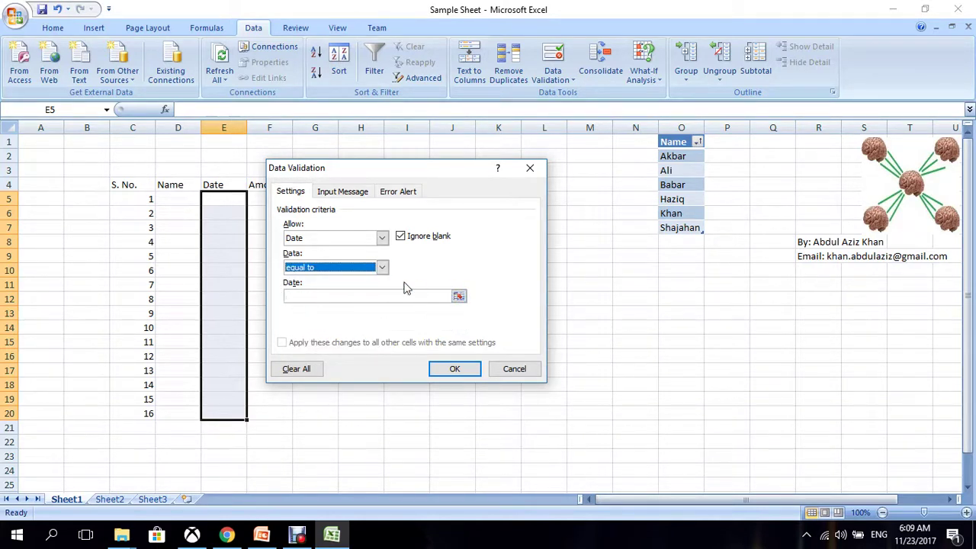
left_click(382, 267)
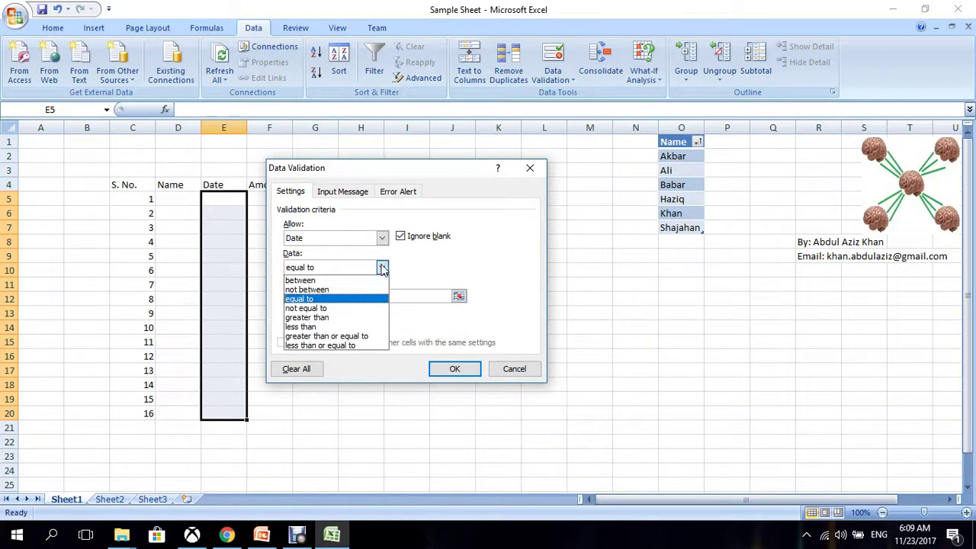
left_click(332, 281)
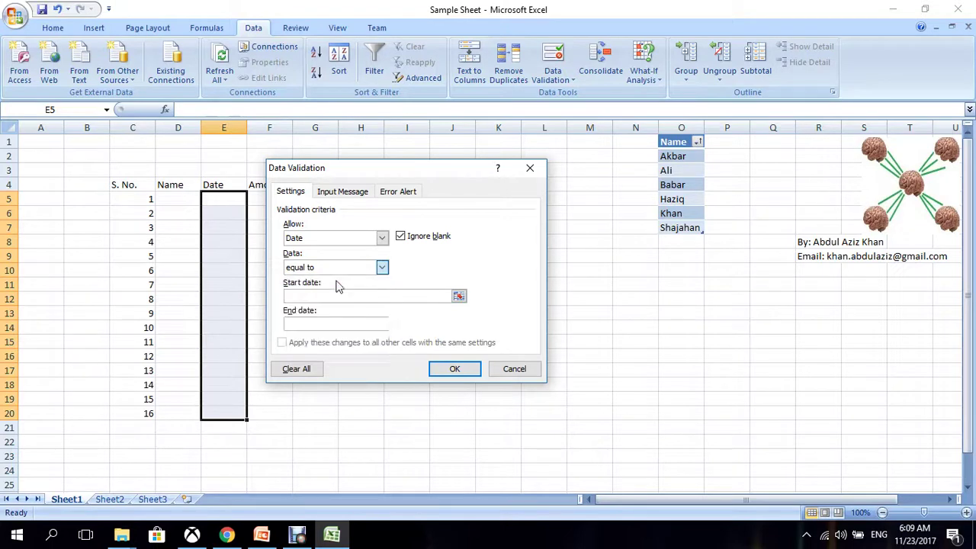
- Set start date 1/1/2017 and end date 12/31/2017 and apply the rule
left_click(337, 297)
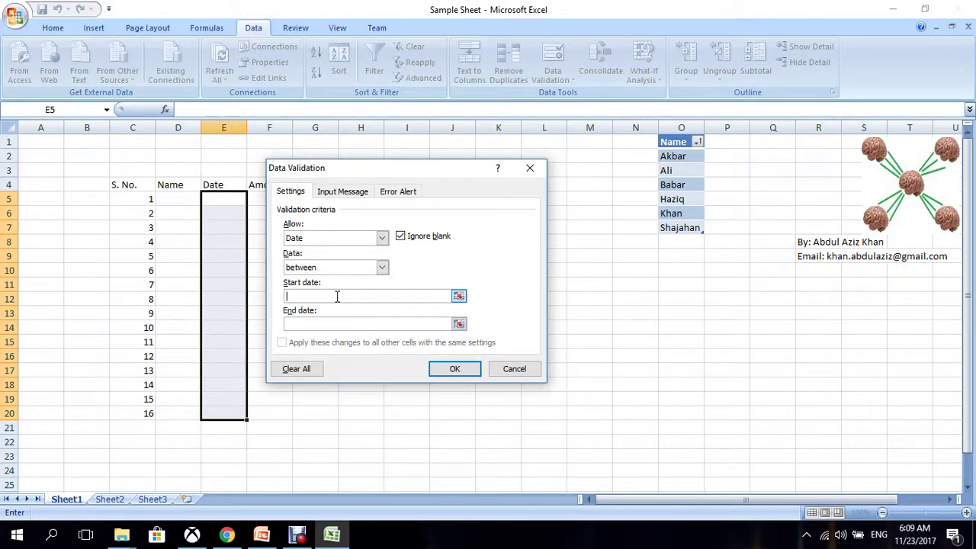
type("1/")
type("1/201")
type("7")
key("Tab")
type("12/")
type("31/")
type("2017")
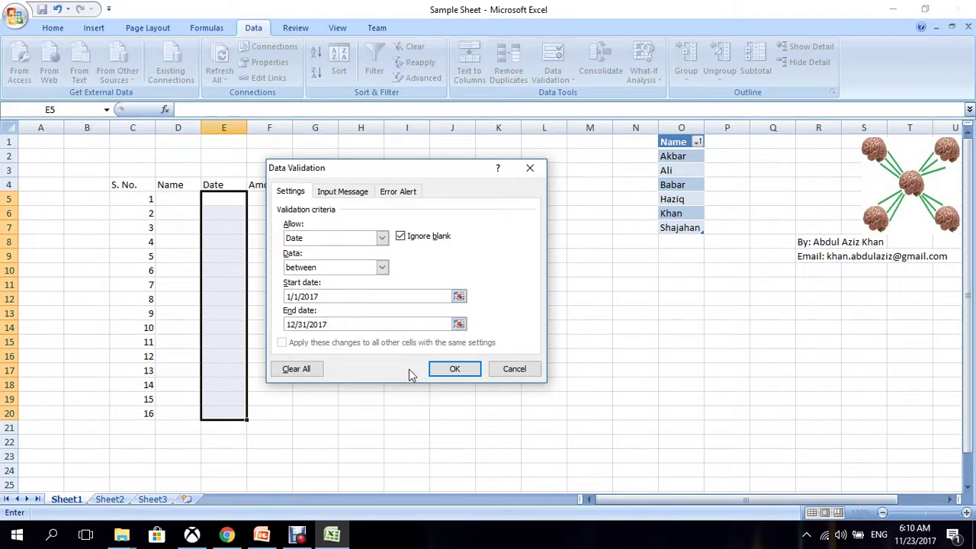
left_click(454, 369)
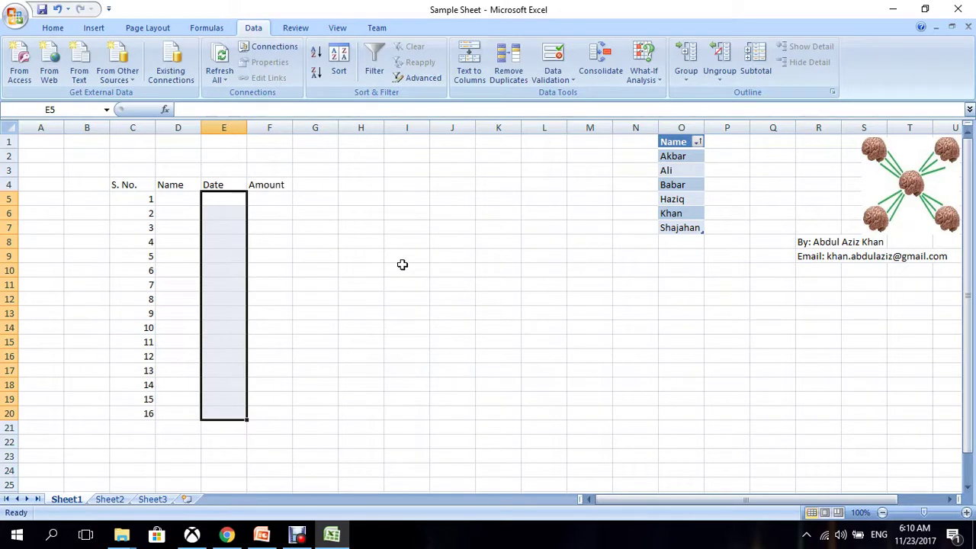
- Pick Babar from the name dropdown in D5
left_click(189, 198)
left_click(207, 198)
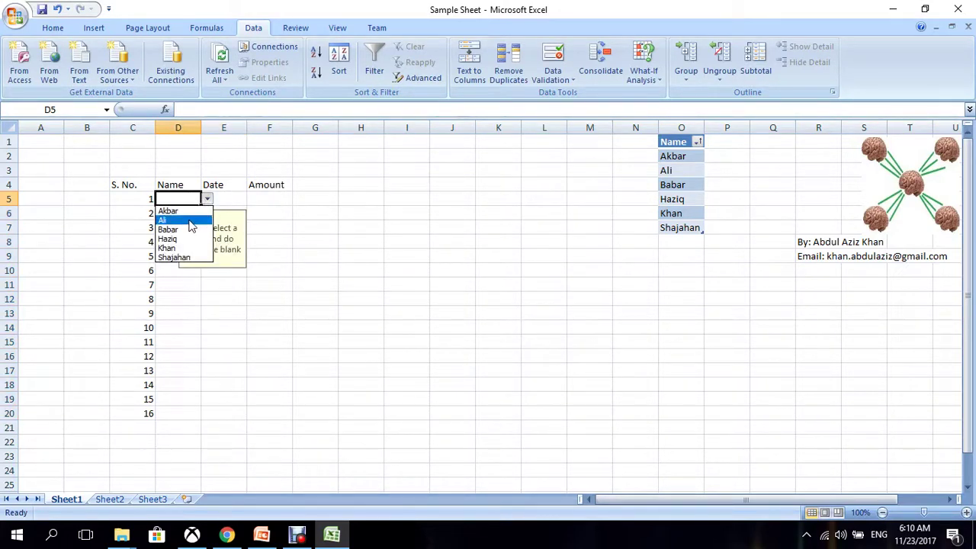
left_click(186, 229)
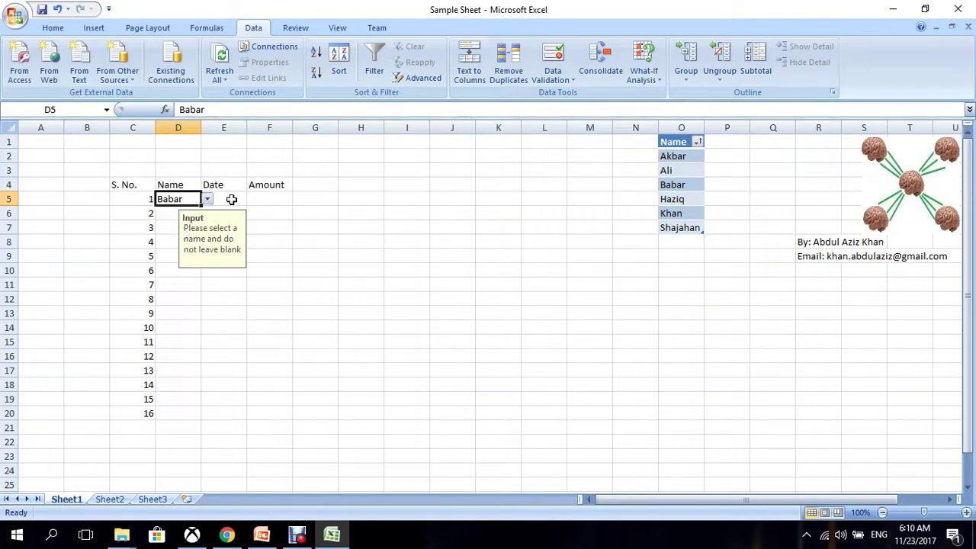
- Try entering 2/12/2016, then 2/12/2018 in E5; validation rejects both
left_click(231, 199)
double_click(231, 199)
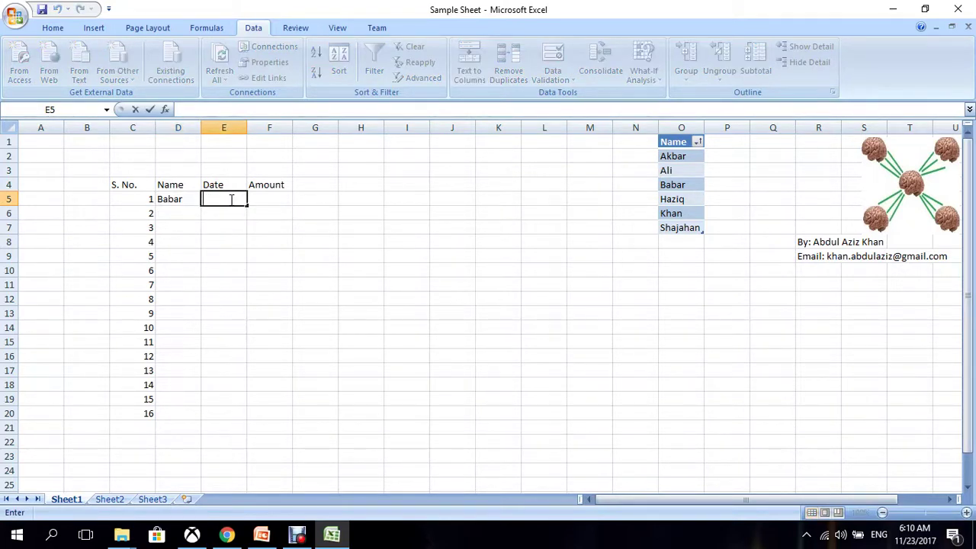
type("2/")
type("12/2")
type("016")
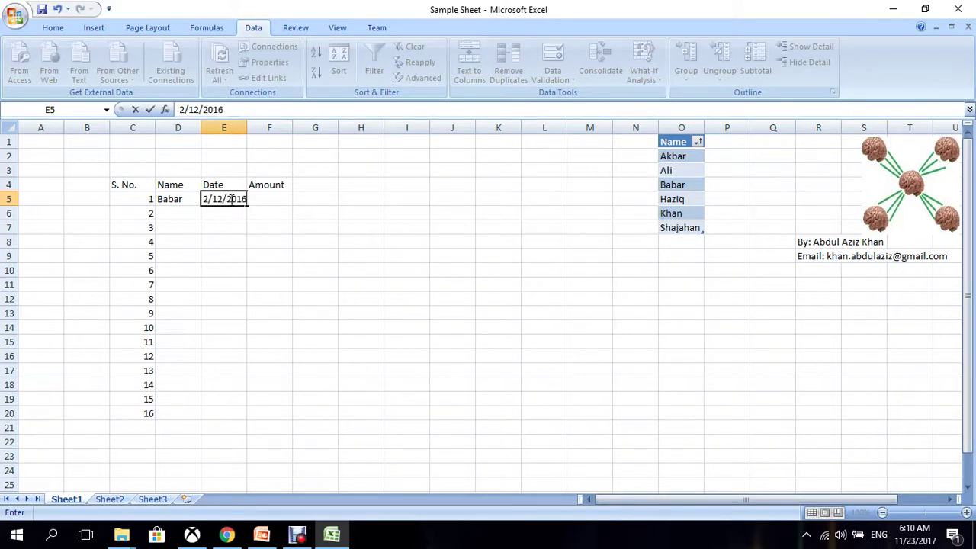
key("Return")
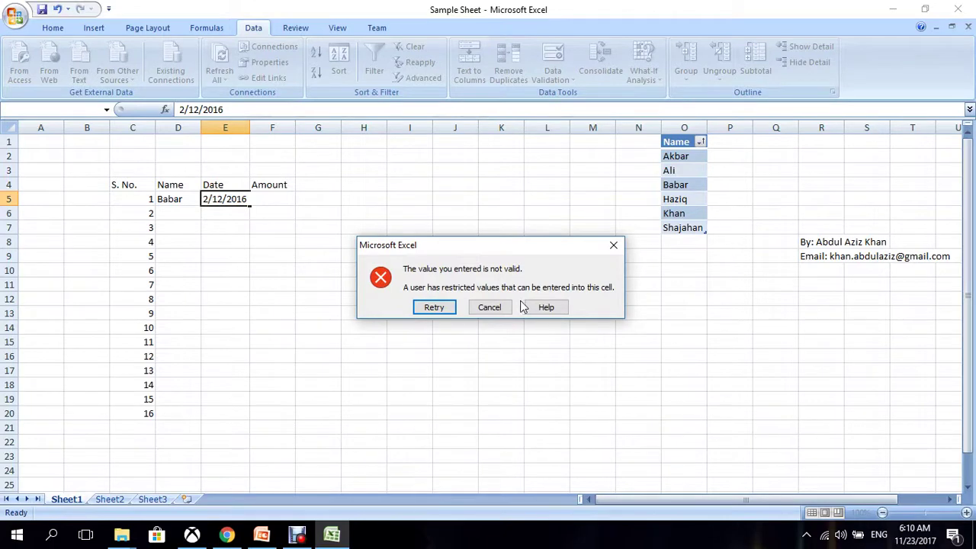
left_click(445, 311)
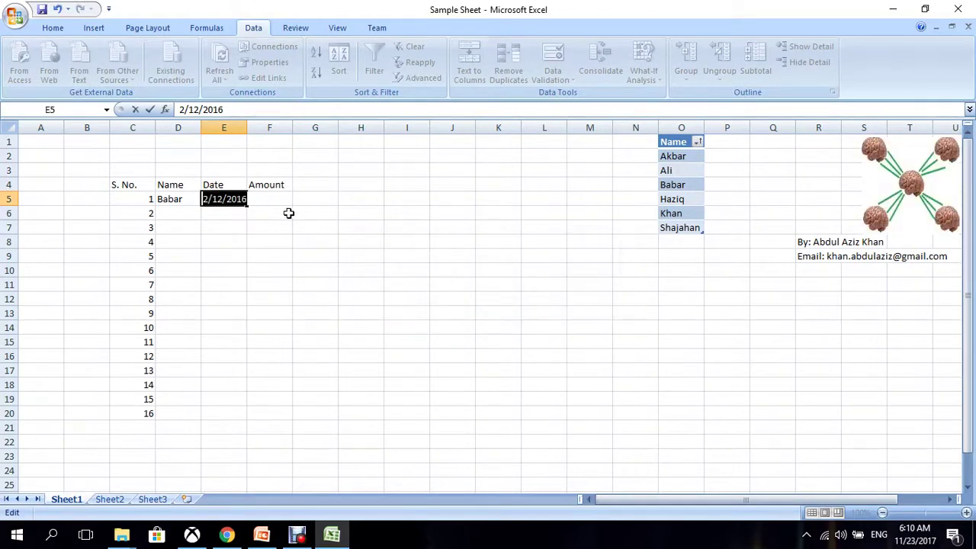
left_click(233, 110)
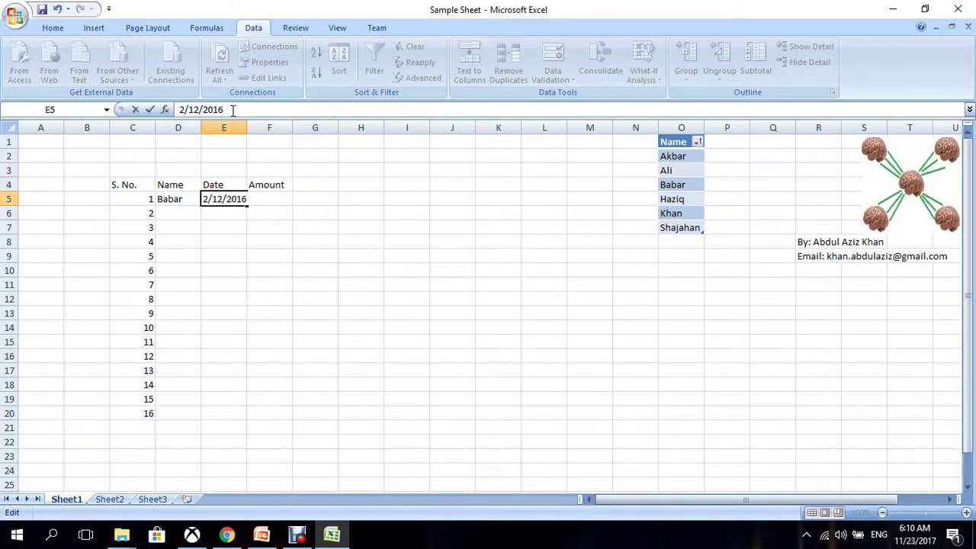
key("BackSpace")
type("8")
key("Return")
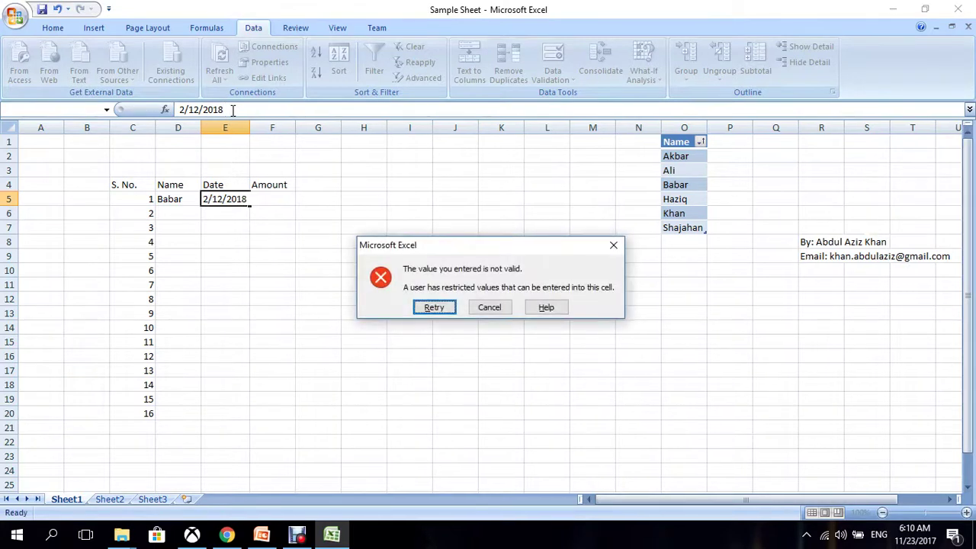
left_click(424, 308)
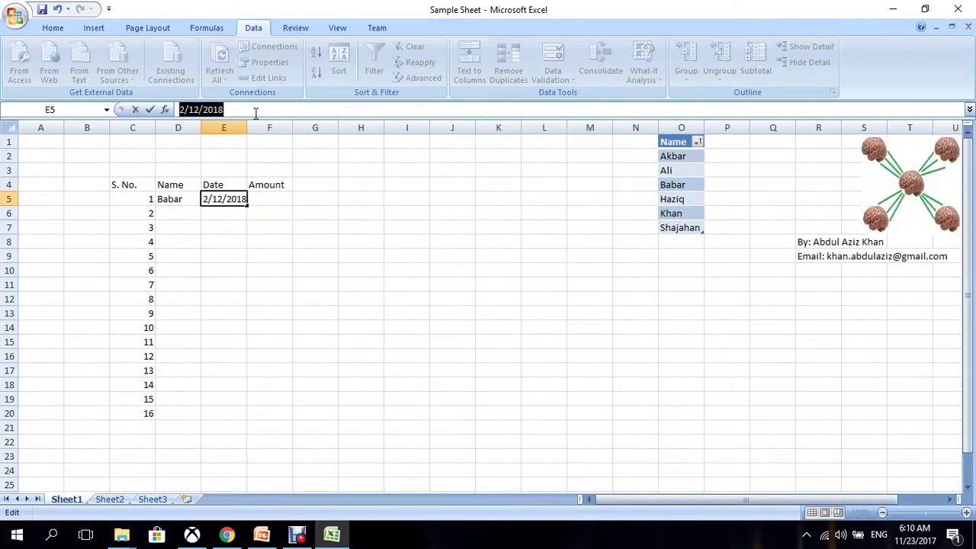
- Correct the year to 2017 so E5 accepts 12-Feb-17
left_click(255, 112)
key("BackSpace")
type("7")
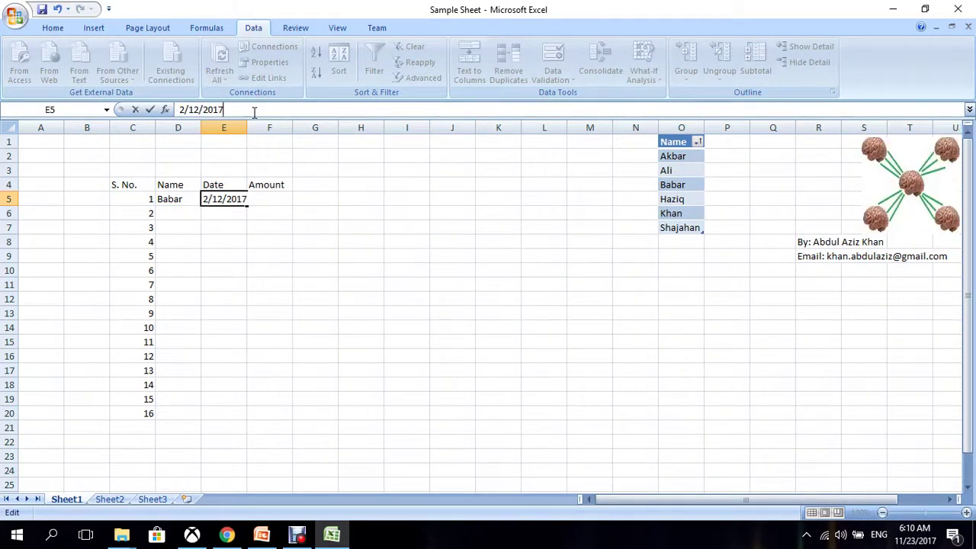
key("Return")
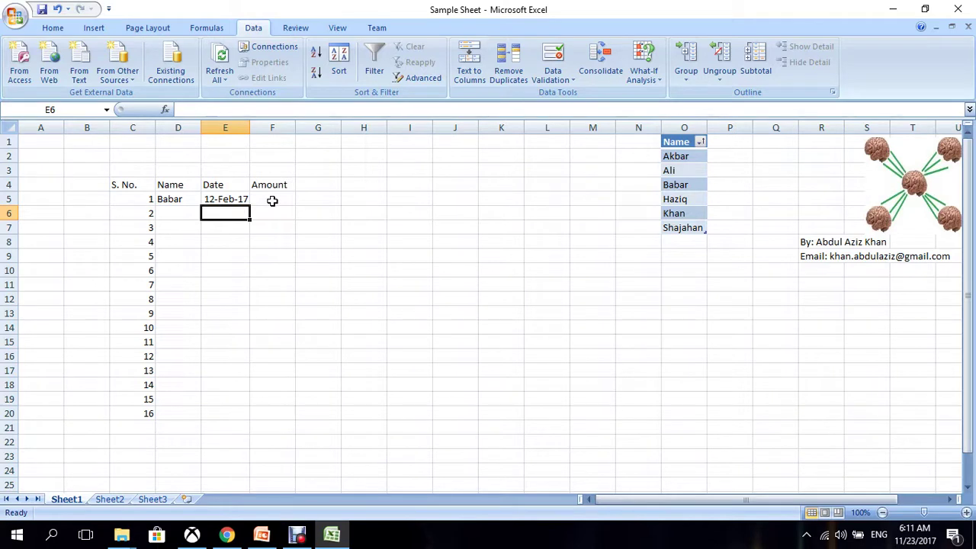
left_click(272, 201)
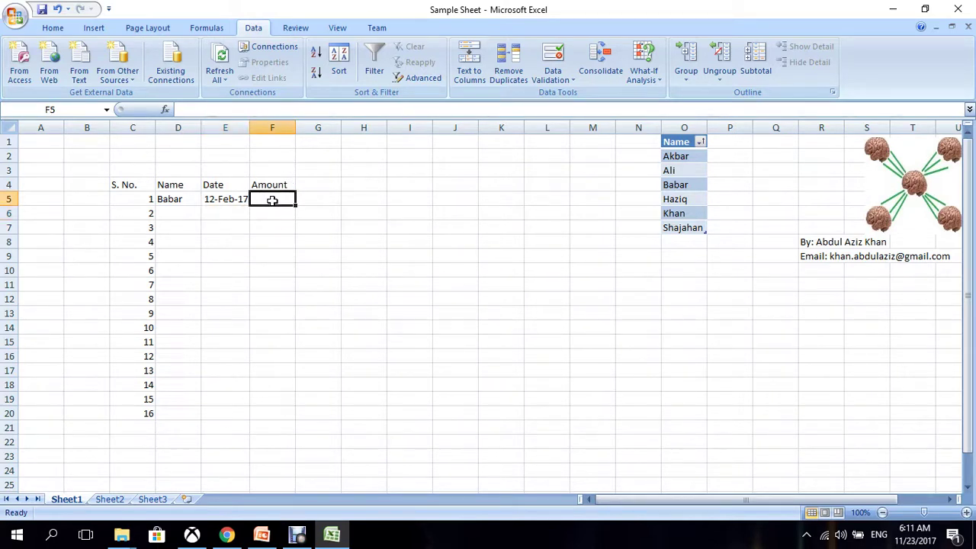
- Set F5's validation to Decimal between minimum 1 and maximum 10000
left_click(549, 58)
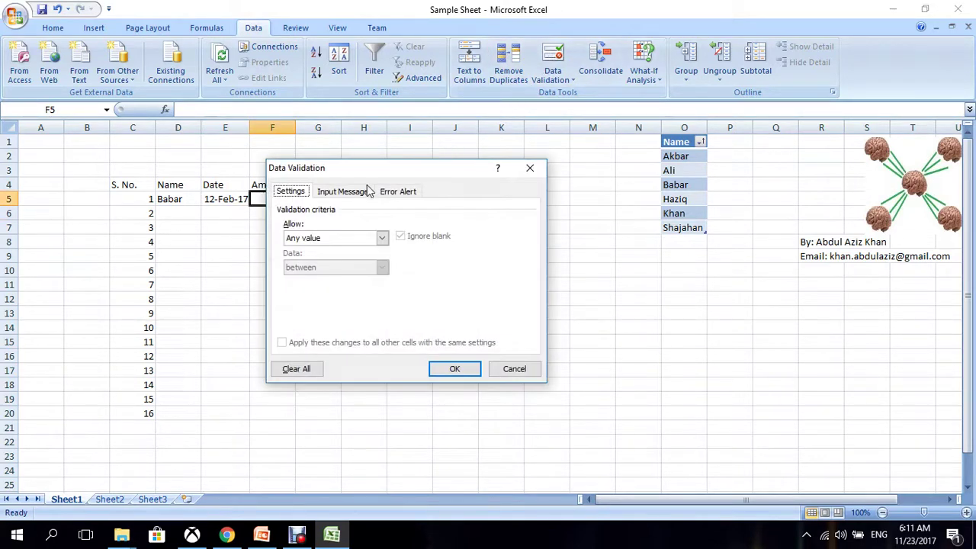
left_click(332, 238)
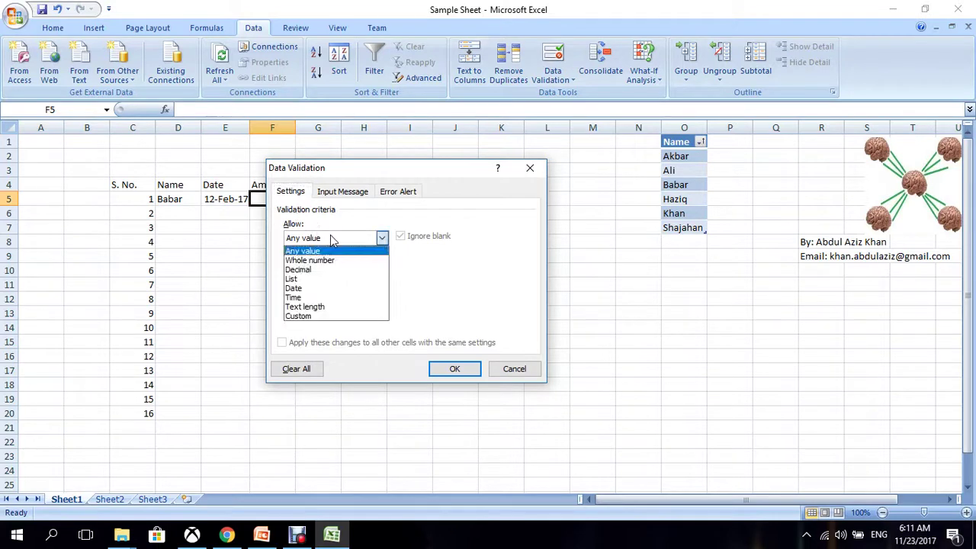
left_click(312, 271)
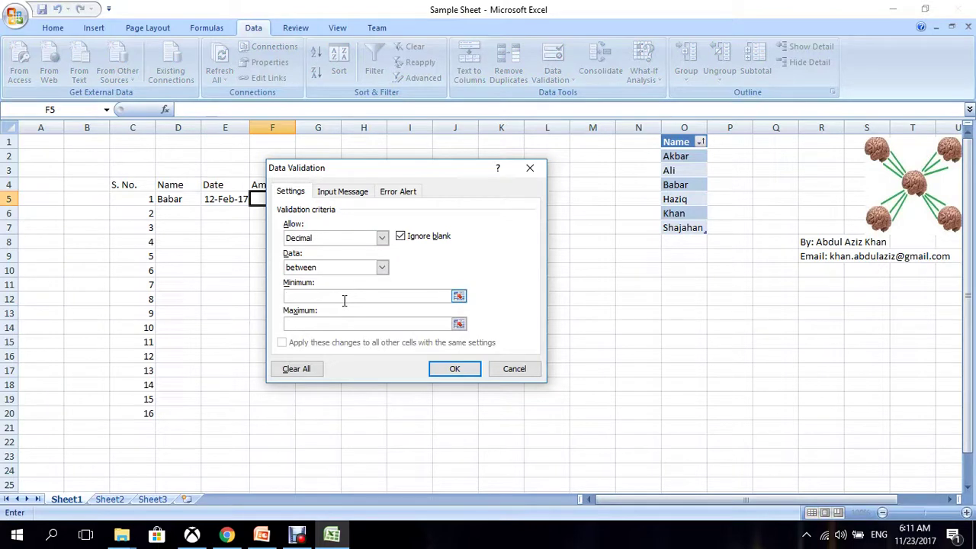
type("1")
left_click(337, 322)
type("10000")
left_click(451, 369)
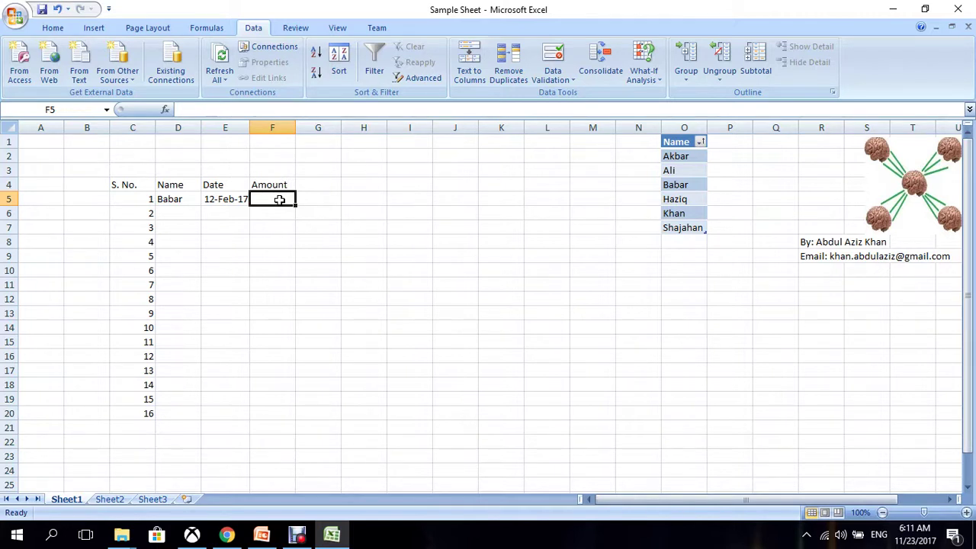
- Enter amount 2000 in F5 and choose Haziq as the second name in D6
type("2")
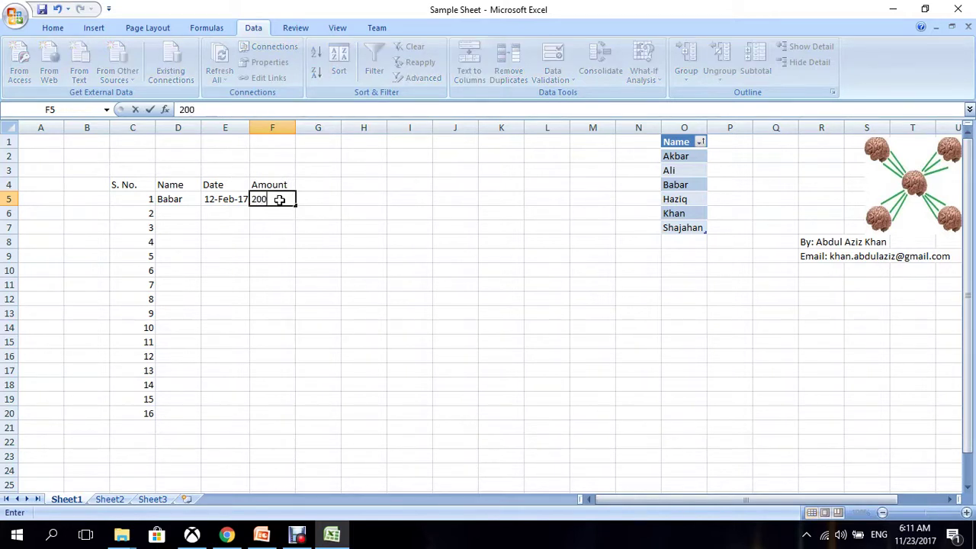
type("0")
key("Return")
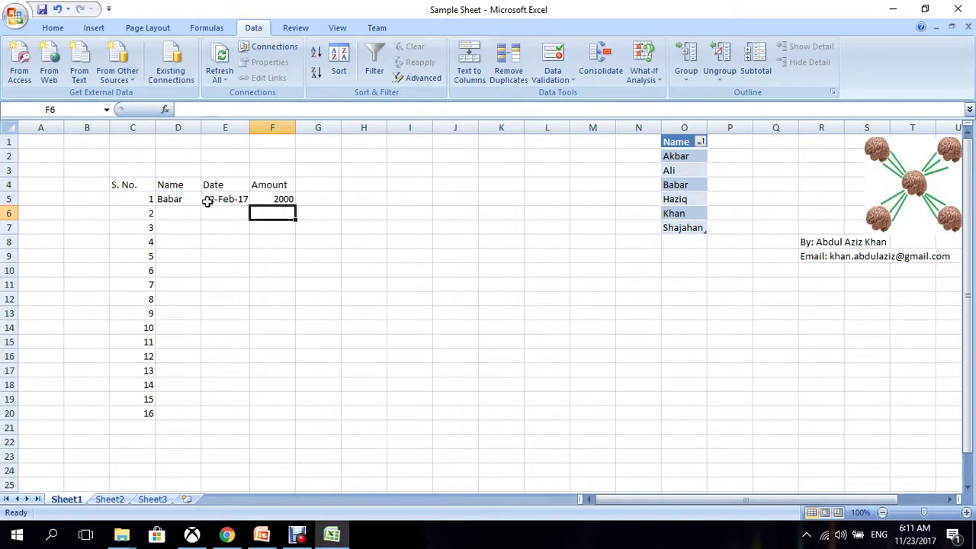
left_click(183, 215)
left_click(206, 214)
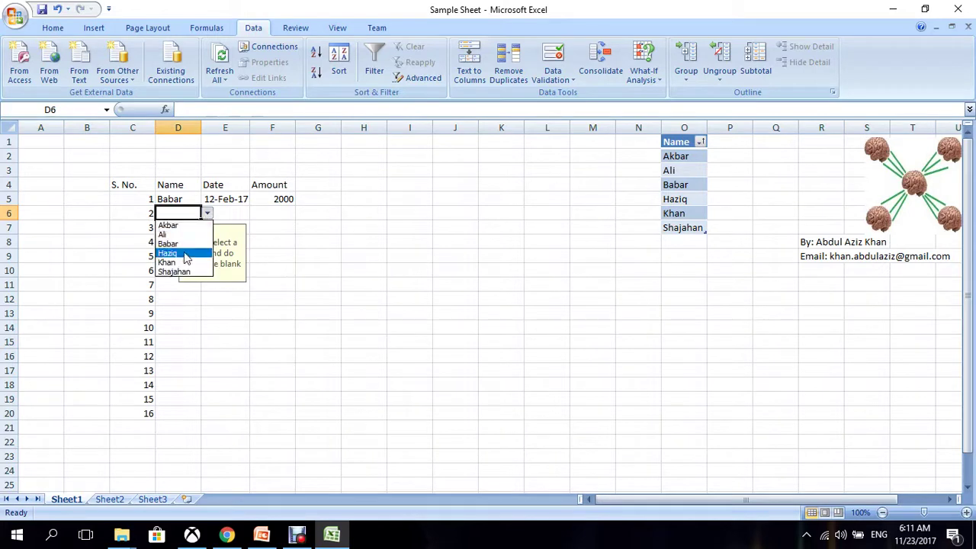
left_click(183, 253)
- Enter date 1-Feb-17 in E6 and amount 12000 in F6
left_click(228, 215)
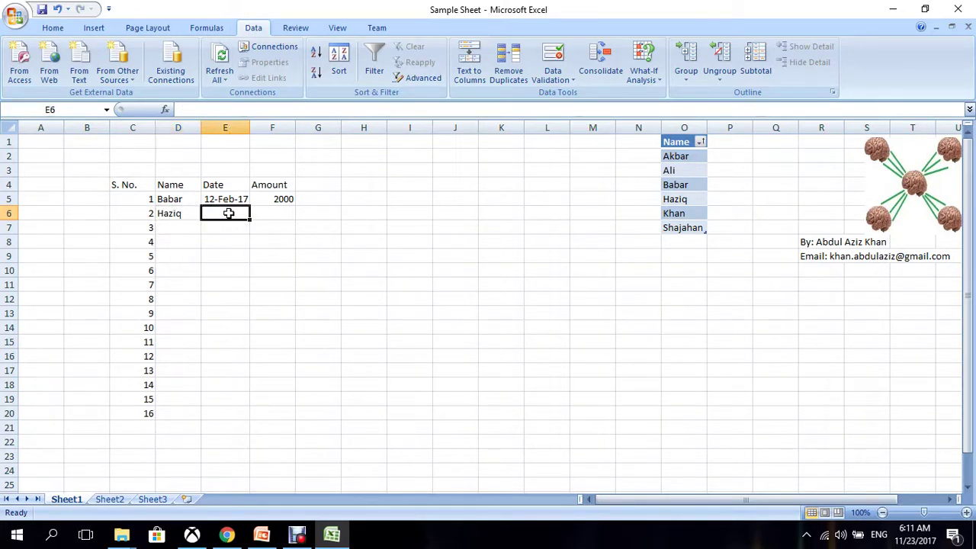
double_click(228, 214)
type("2/1/2")
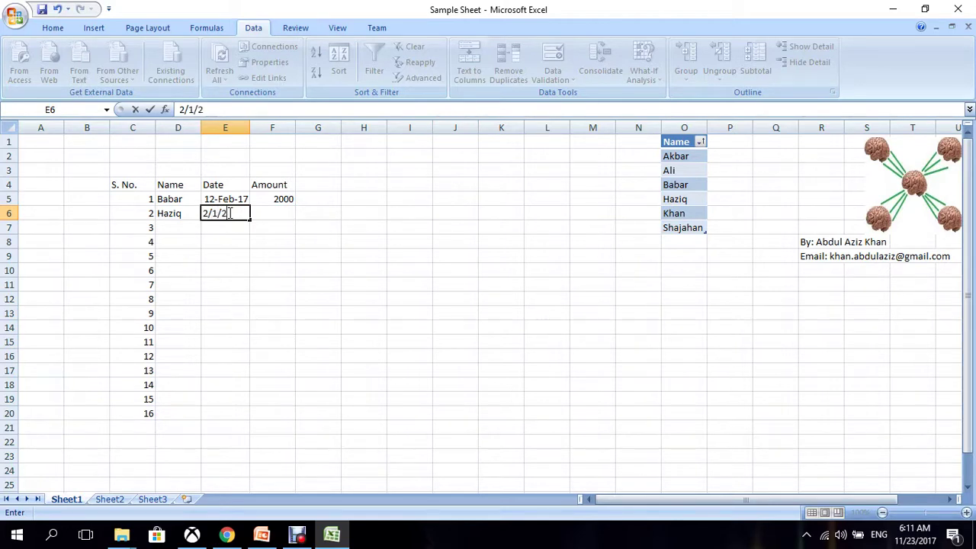
type("017")
key("Return")
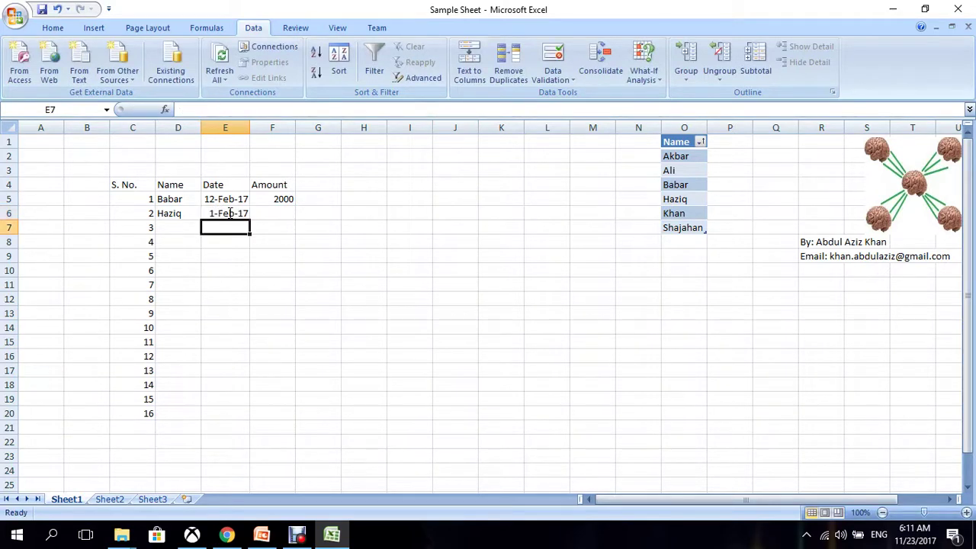
left_click(283, 213)
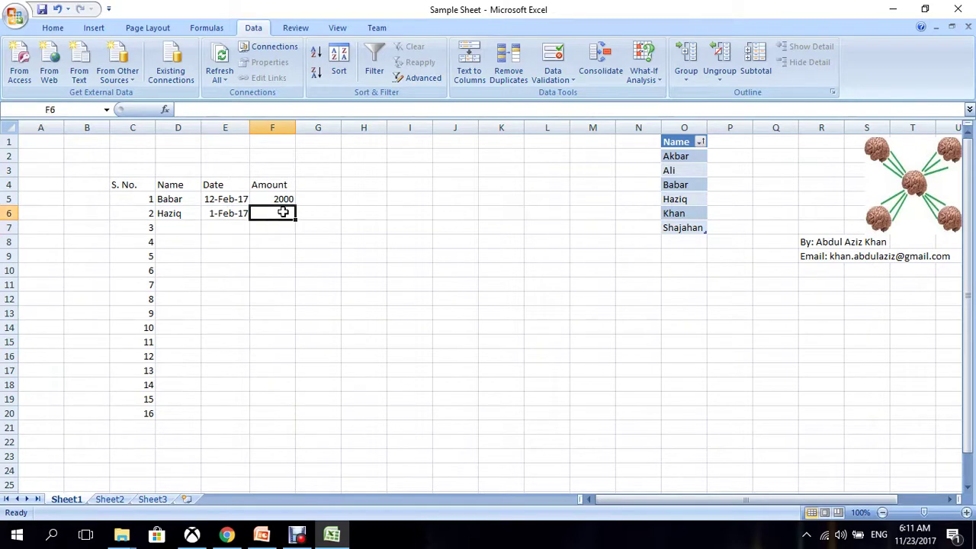
type("12000")
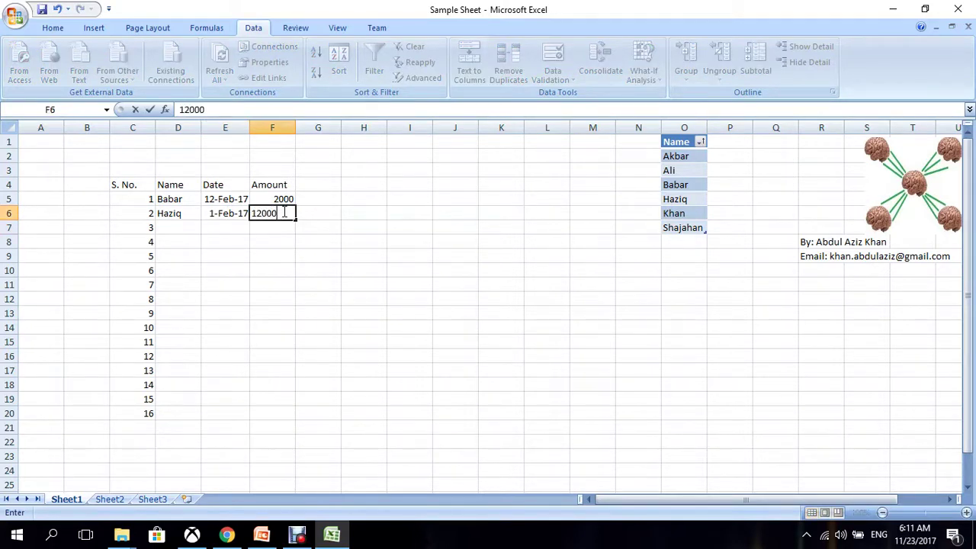
key("Return")
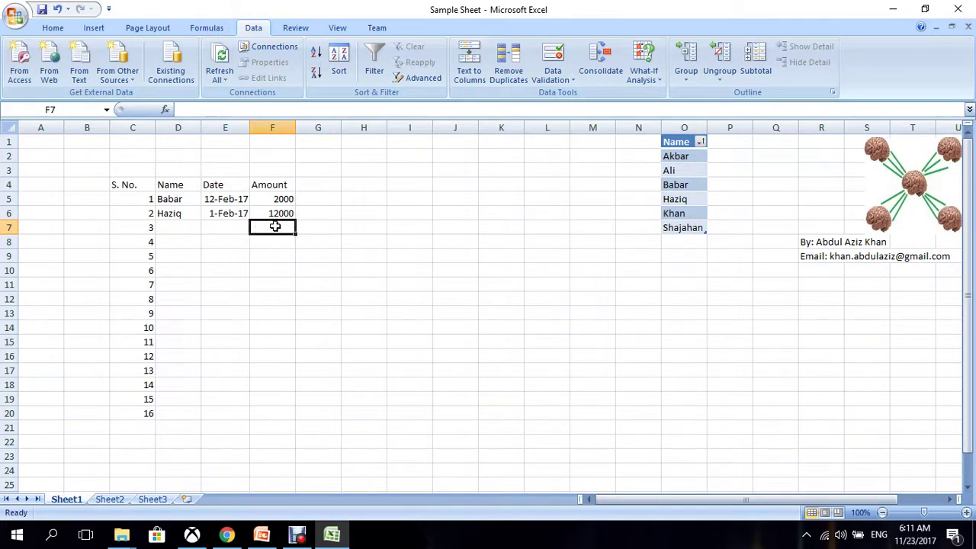
- Clear E6:F6, fill row 5's date and amount down to row 20, then delete E6:F21
left_click_drag(230, 214, 252, 213)
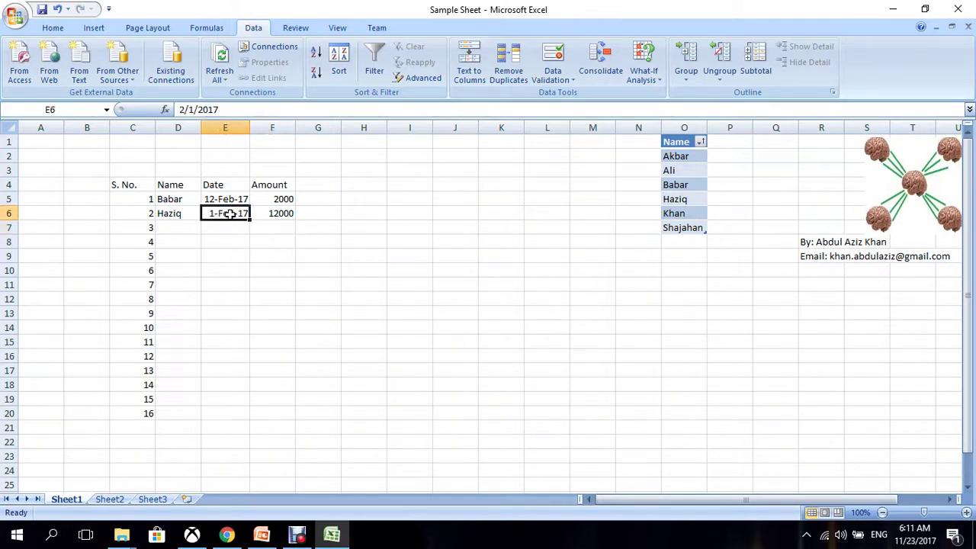
key("Delete")
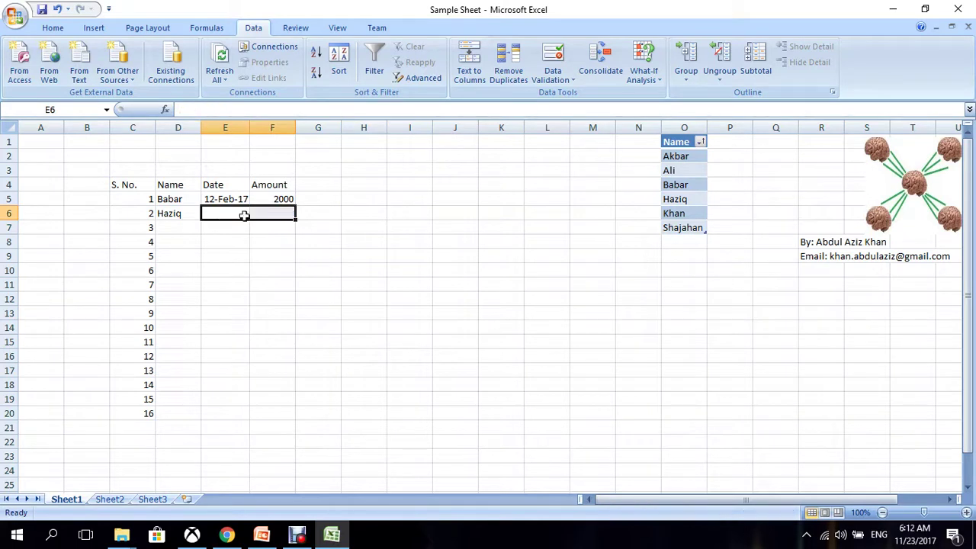
mouse_move(235, 199)
left_mouse_down()
mouse_move(286, 200)
mouse_move(297, 417)
left_mouse_up()
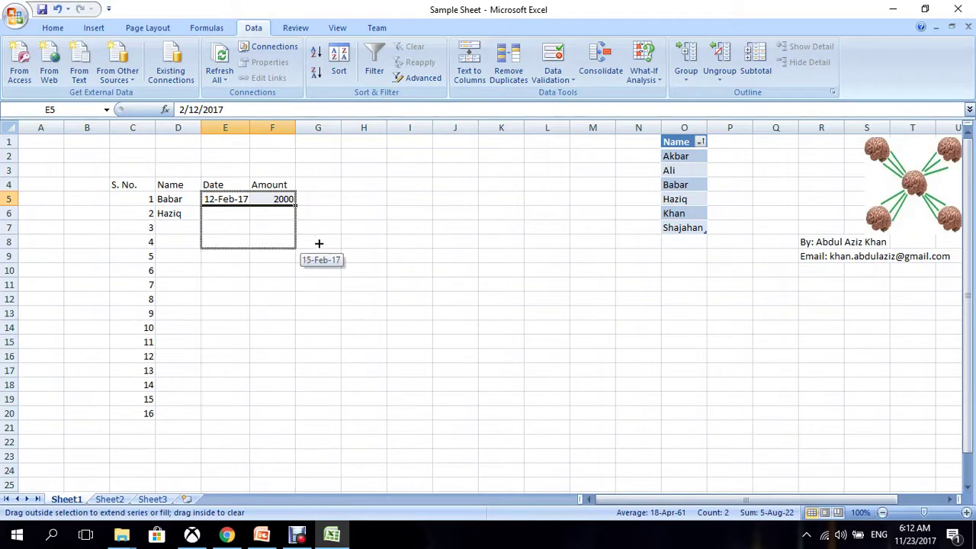
mouse_move(296, 417)
left_mouse_down()
mouse_move(317, 209)
mouse_move(297, 417)
left_mouse_up()
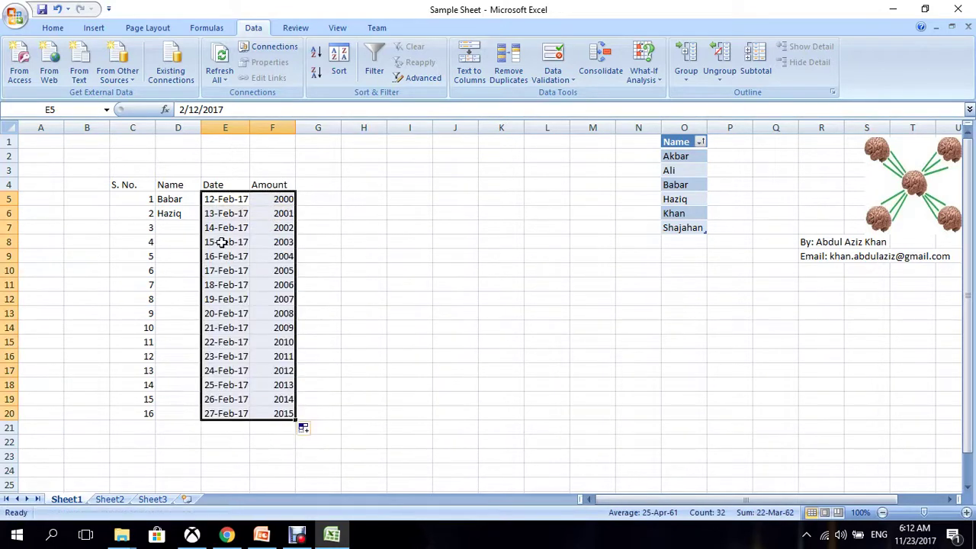
left_click_drag(213, 218, 254, 420)
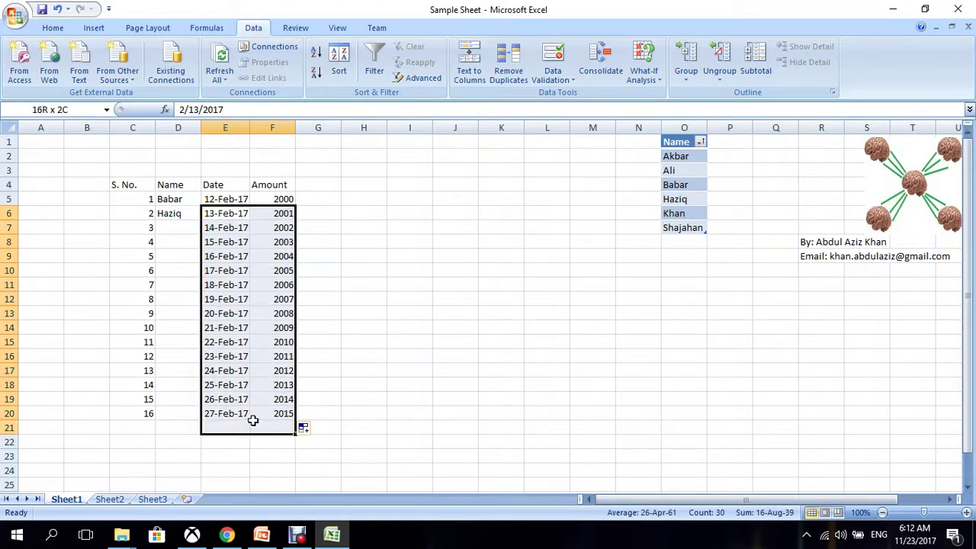
key("Delete")
left_click(374, 271)
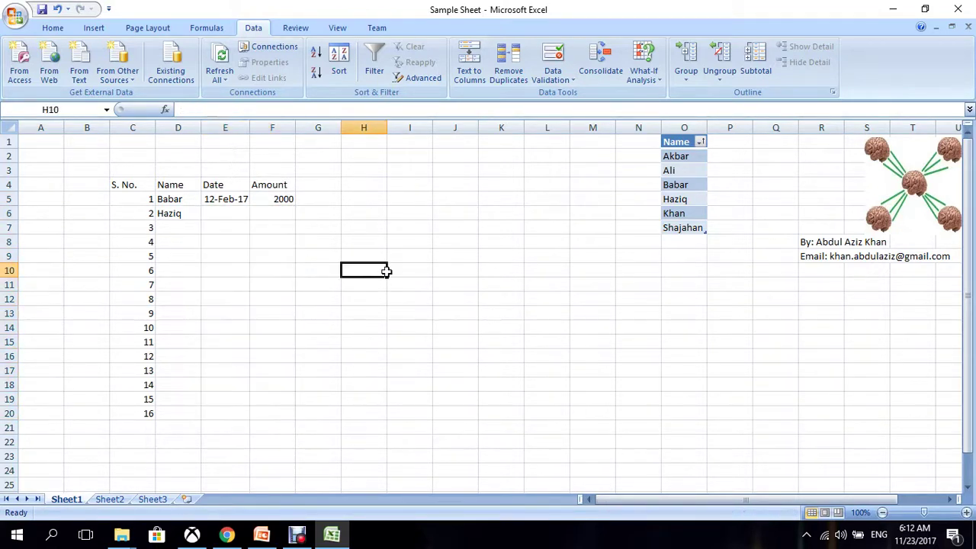
- Enter the date 2-Jan-17 in E6
left_click(226, 214)
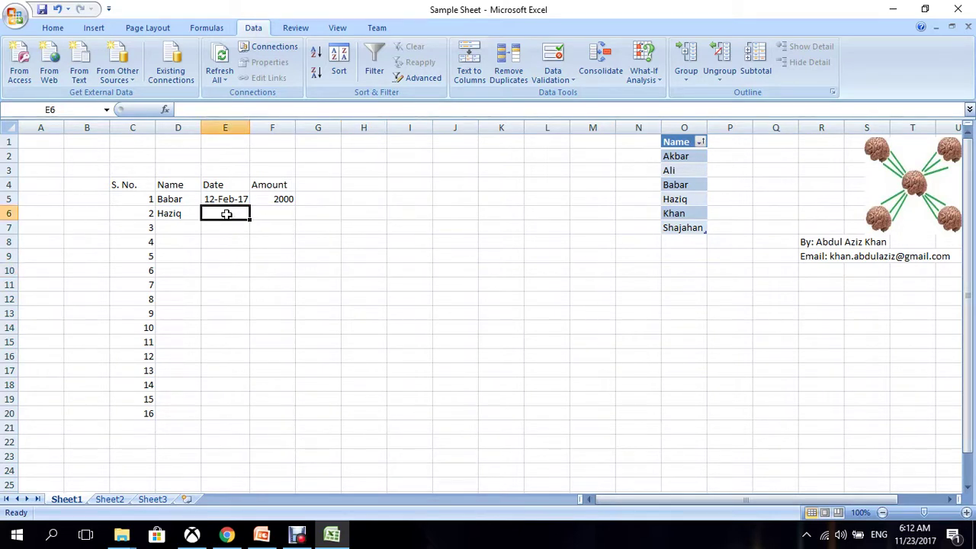
type("1")
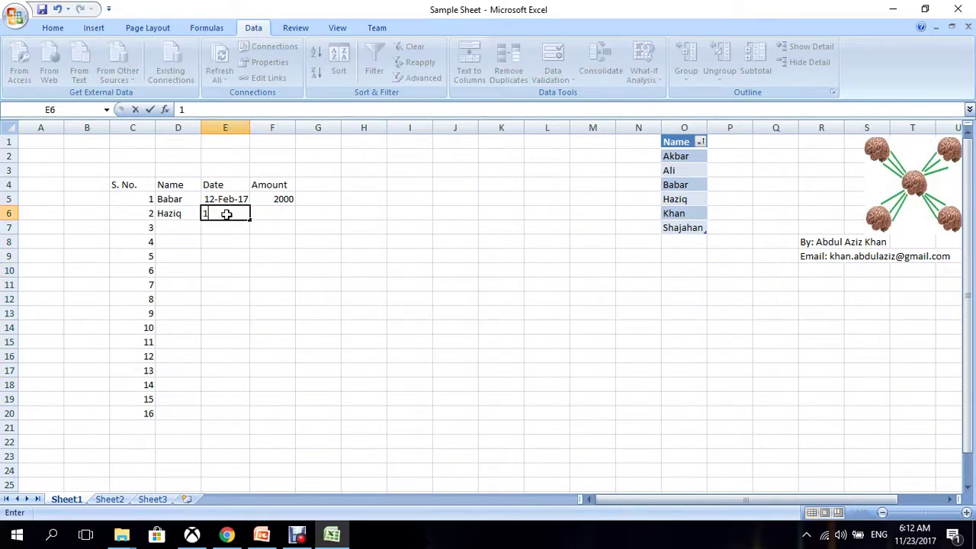
type("/2/2")
type("017")
key("Return")
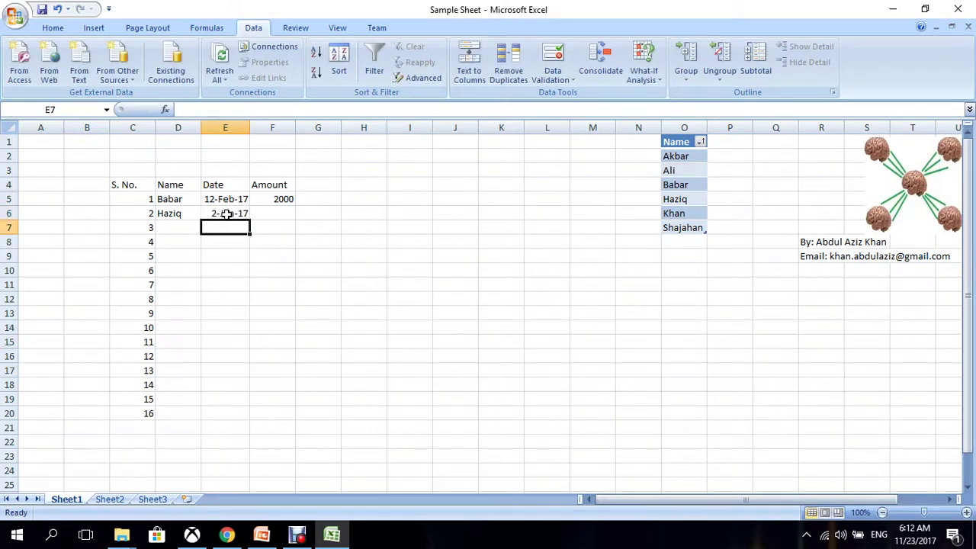
- Enter 12000 in F6; after the validation error, retry with 10000
left_click(284, 215)
type("12")
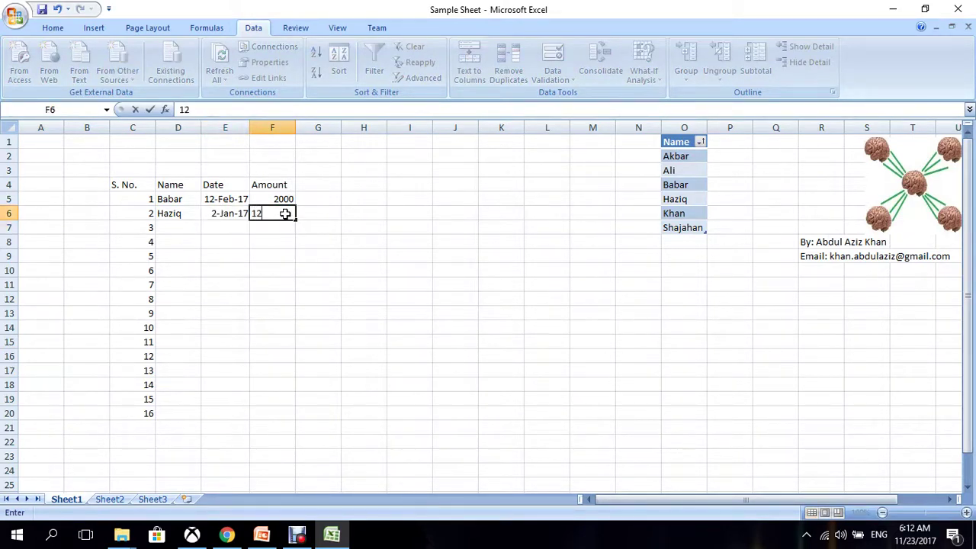
type("000")
key("Return")
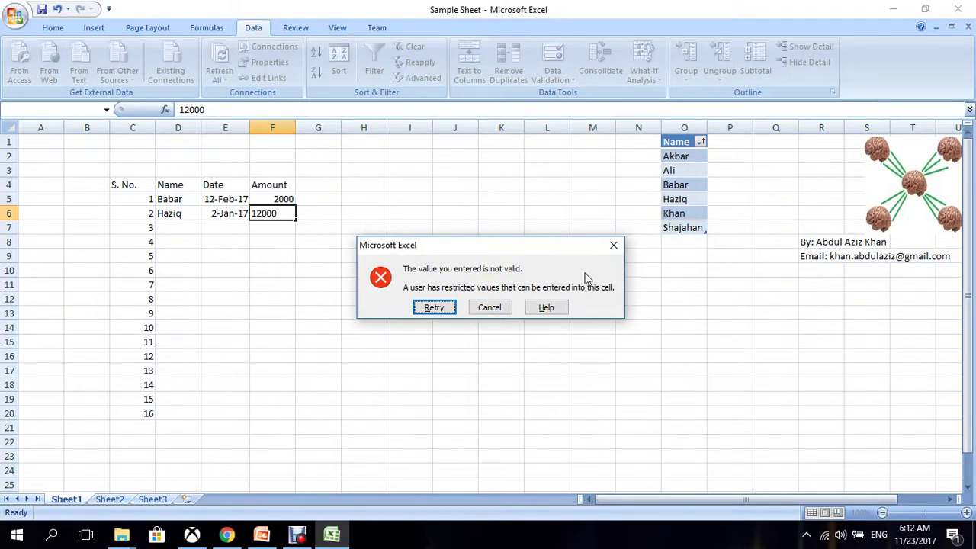
left_click(433, 308)
type("1")
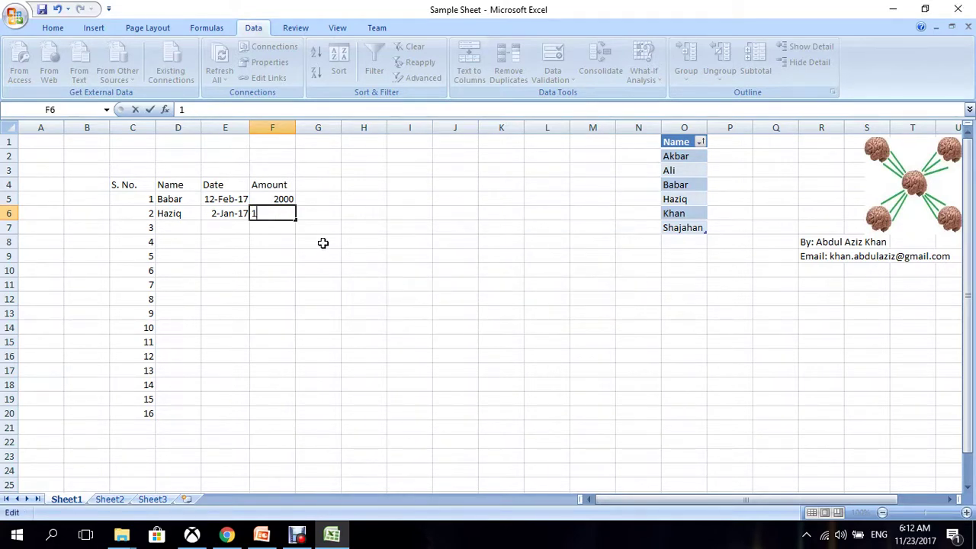
type("0000")
left_click(315, 244)
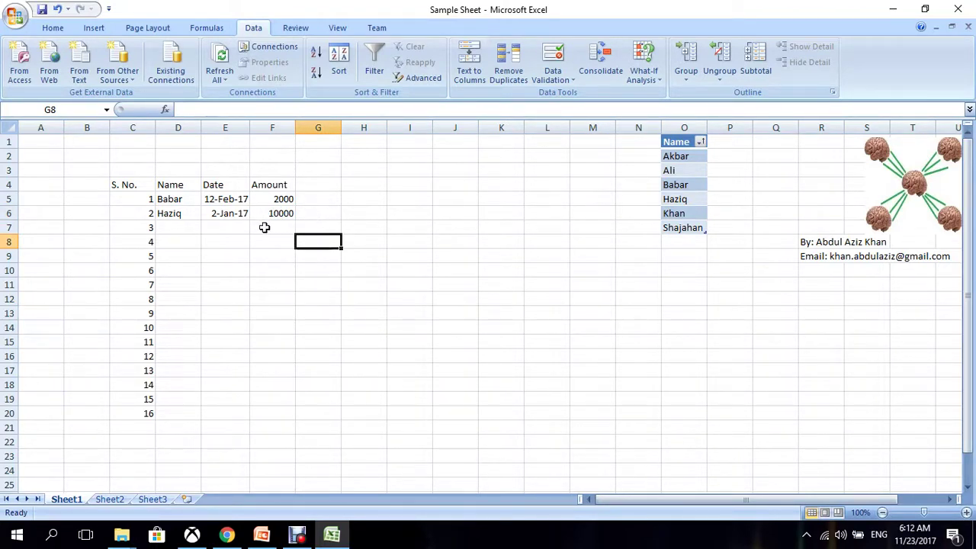
left_click(177, 227)
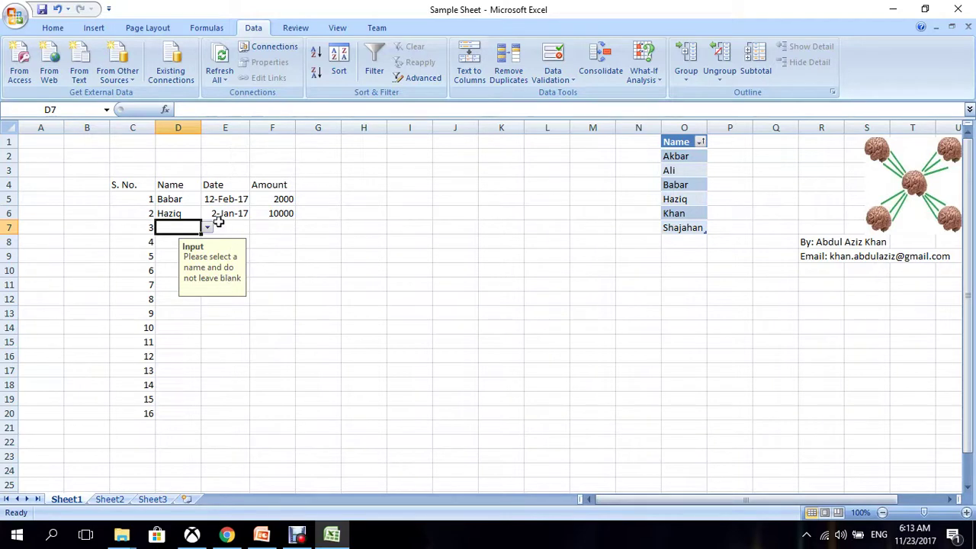
left_click(238, 226)
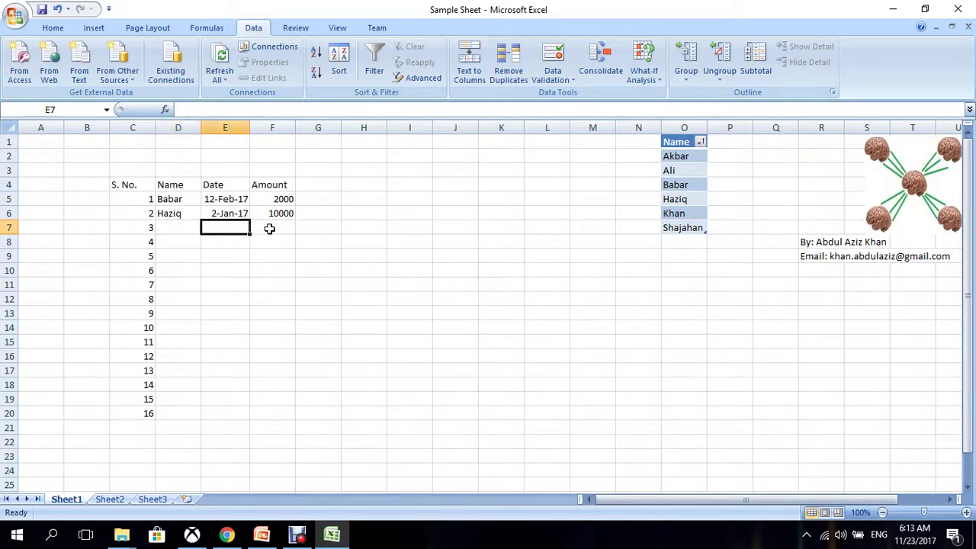
left_click(269, 228)
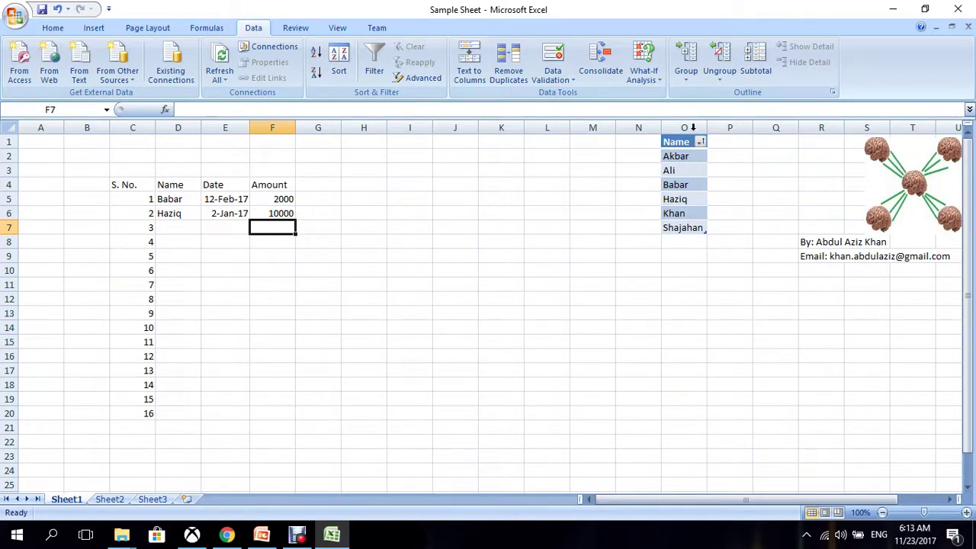
- Hide column O containing the name list, leaving cell K6 selected
right_click(683, 124)
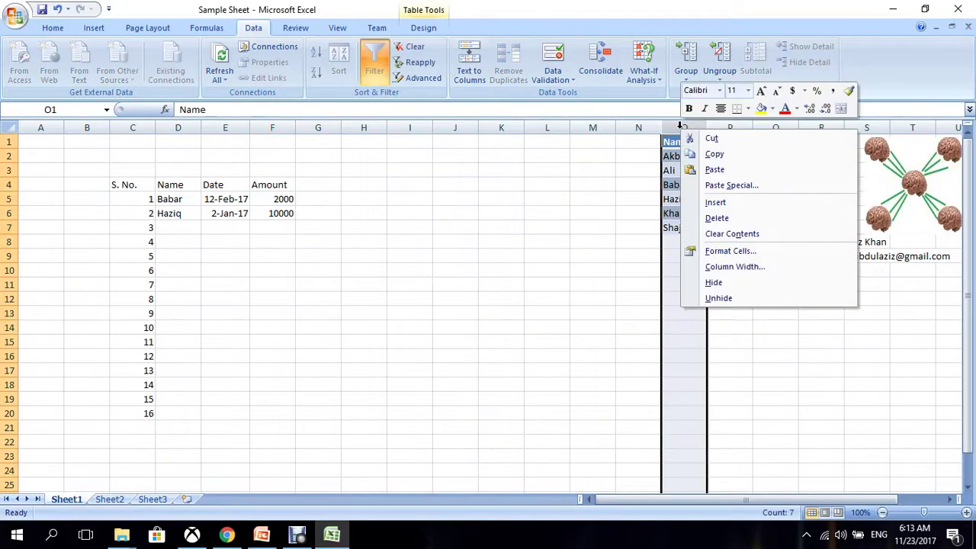
left_click(714, 283)
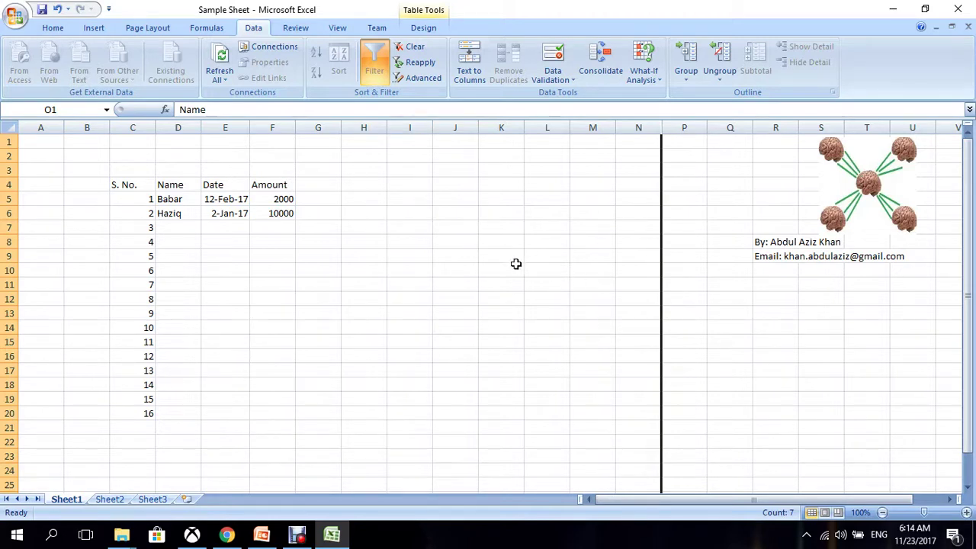
left_click(507, 214)
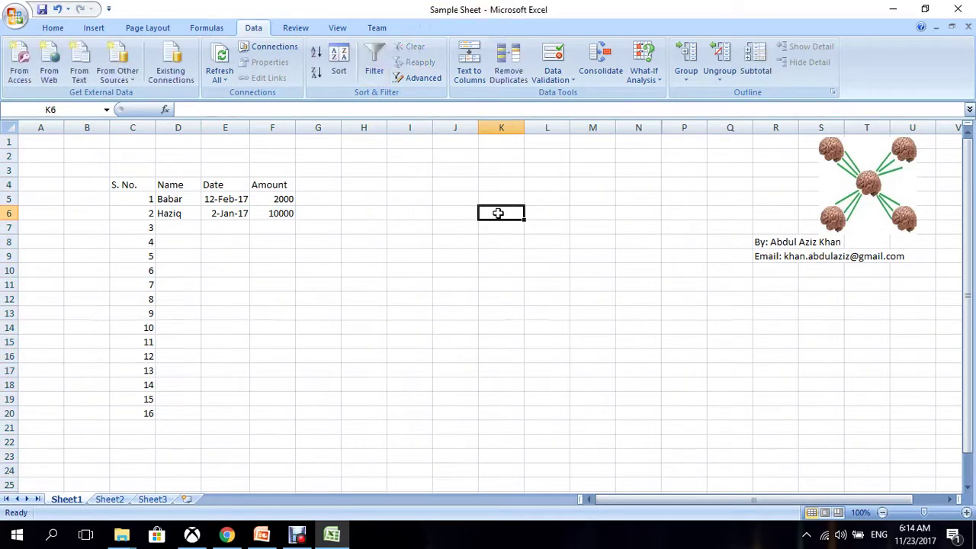